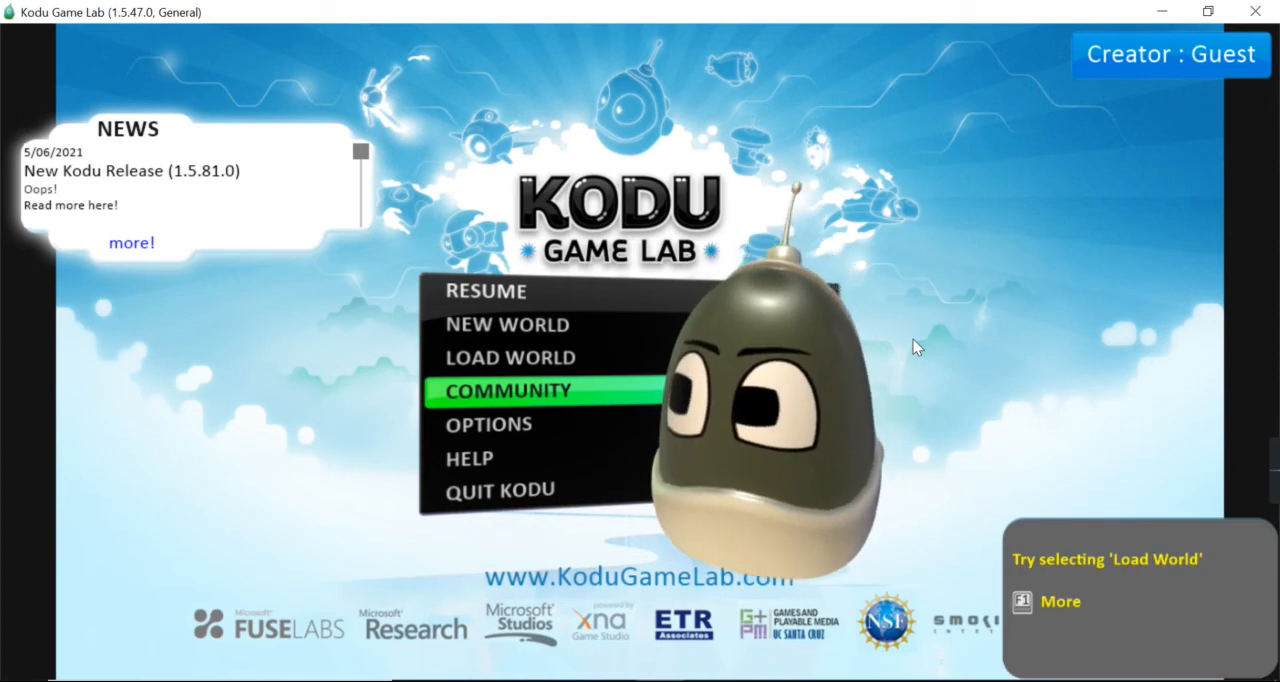
# Create a new empty world
pyautogui.moveTo(214, 236)
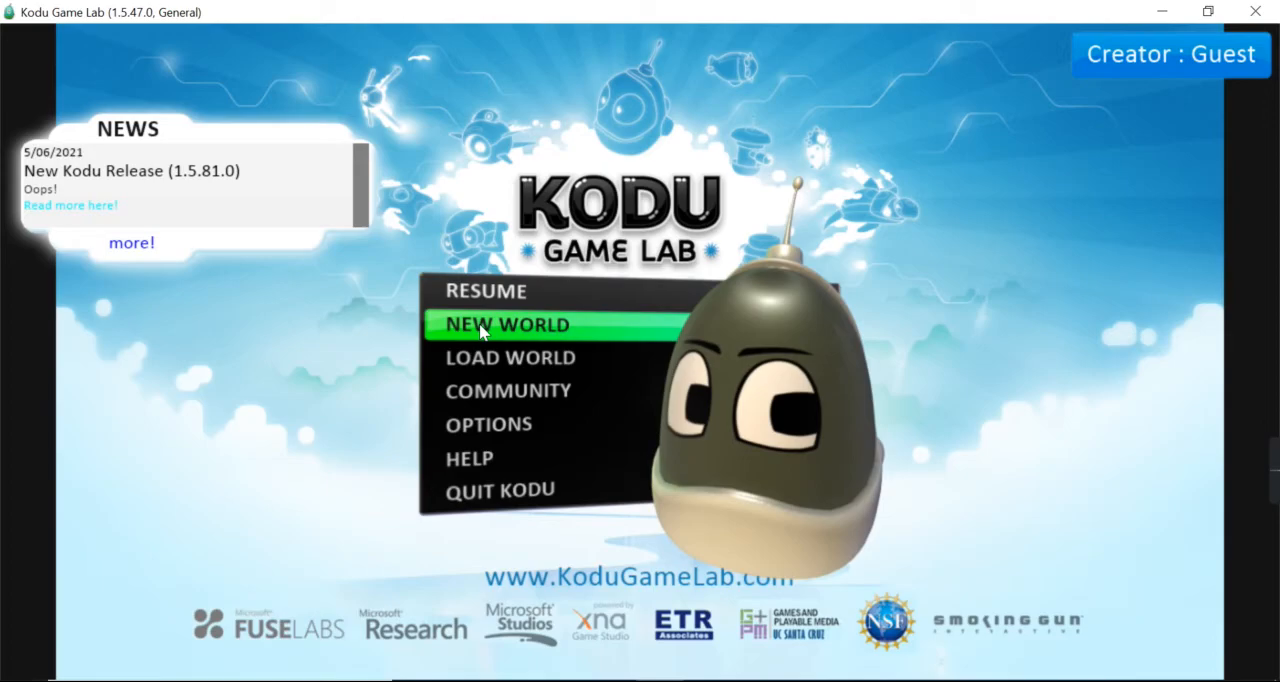
pyautogui.click(482, 332)
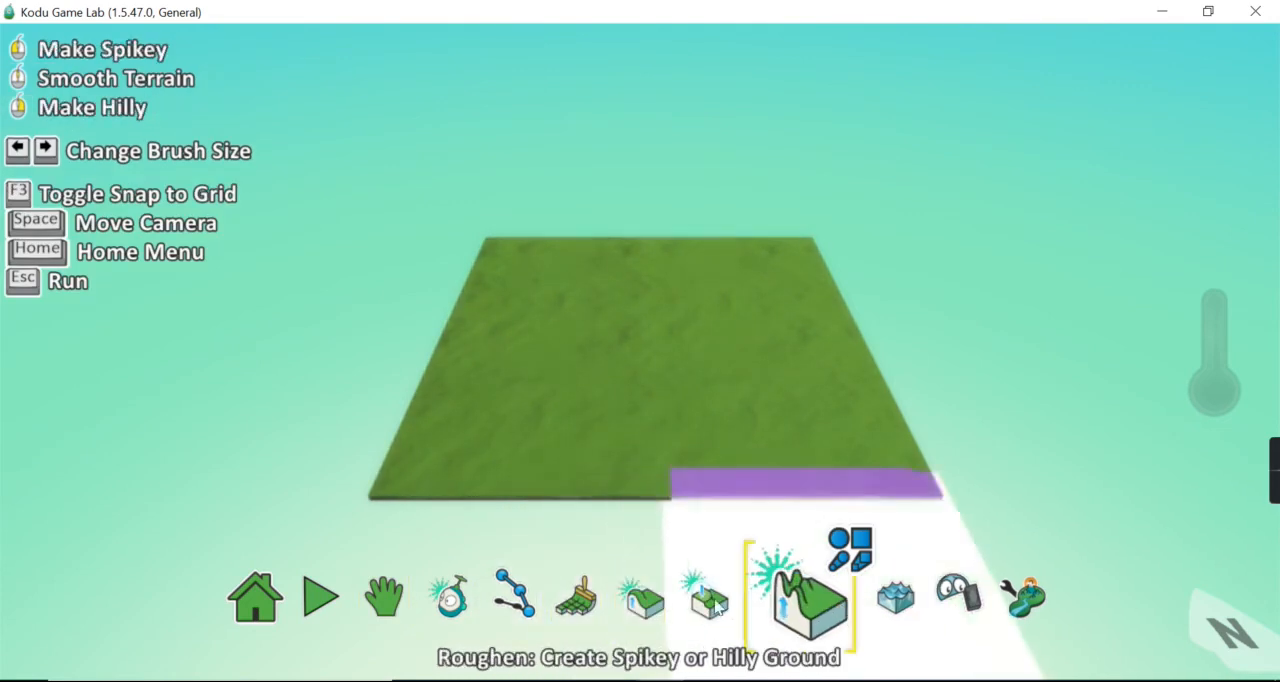
# Examine the flat grass terrain from several camera angles and look over the terrain editing tools
pyautogui.click(455, 600)
pyautogui.moveTo(638, 402); pyautogui.dragTo(553, 410)
pyautogui.moveTo(565, 383); pyautogui.dragTo(519, 372, button='right')
pyautogui.scroll(5, 510, 377)
pyautogui.scroll(-4, 510, 377)
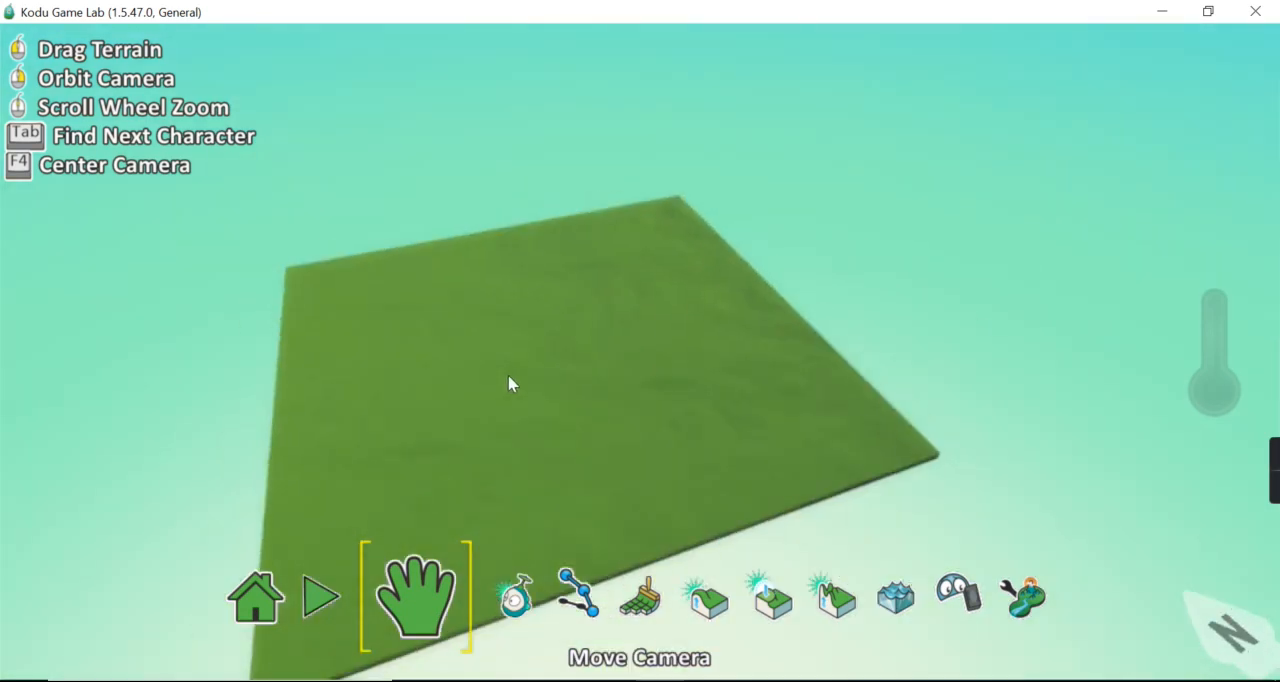
pyautogui.moveTo(618, 382); pyautogui.dragTo(686, 340)
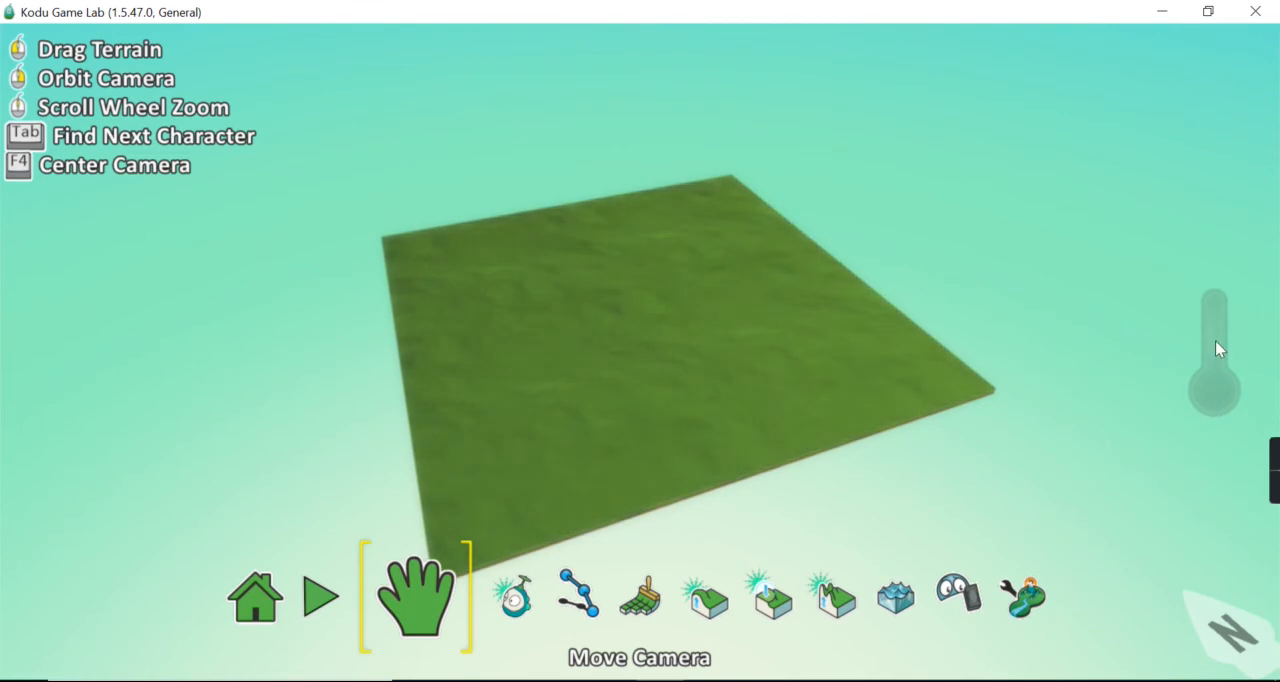
pyautogui.moveTo(1098, 352); pyautogui.dragTo(974, 326, button='right')
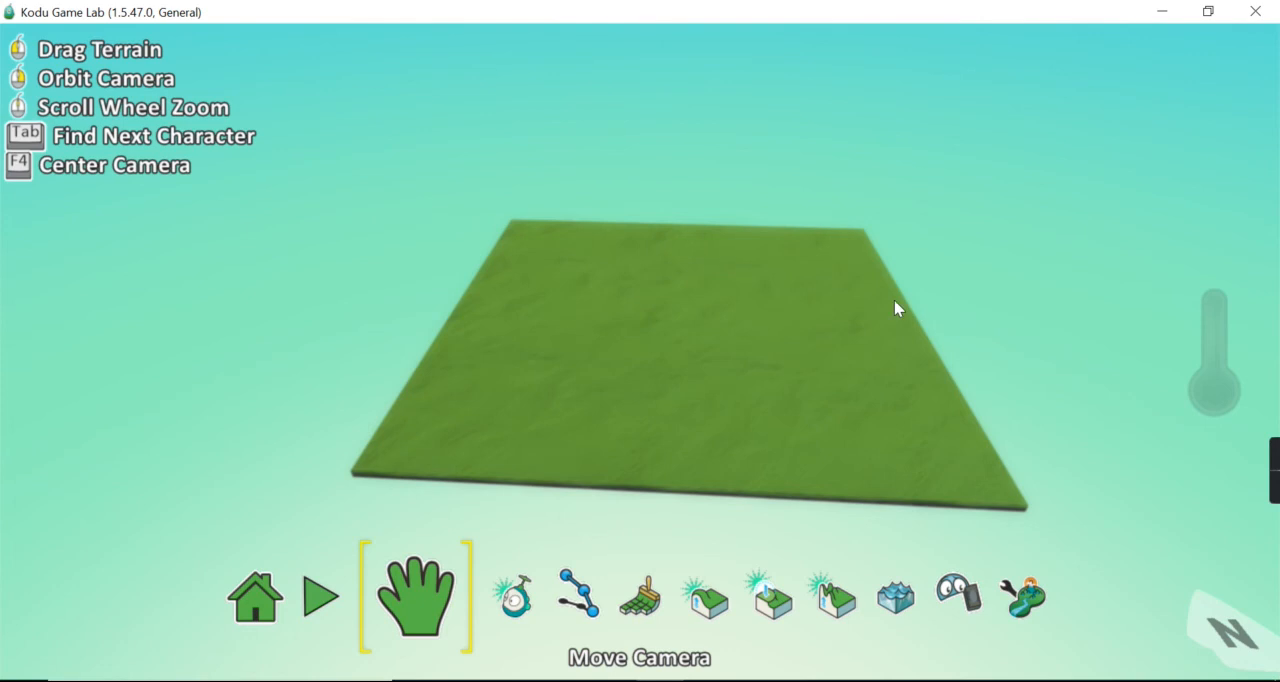
pyautogui.click(636, 594)
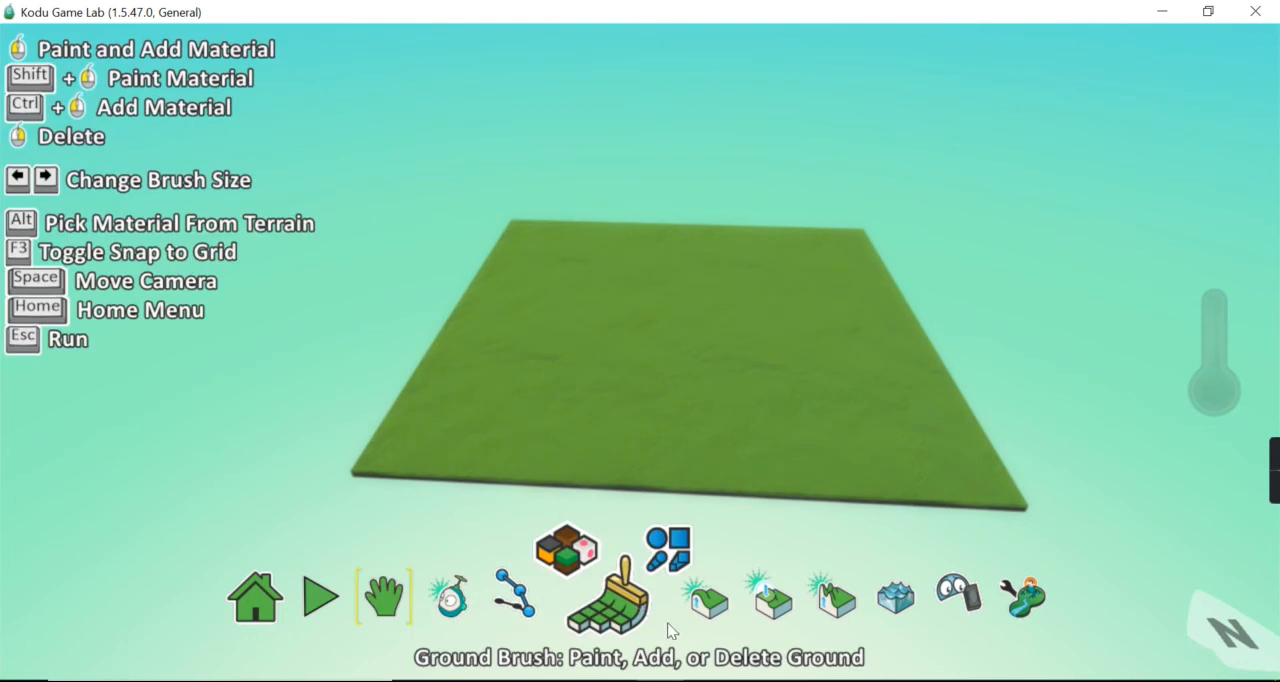
pyautogui.click(718, 610)
pyautogui.click(797, 612)
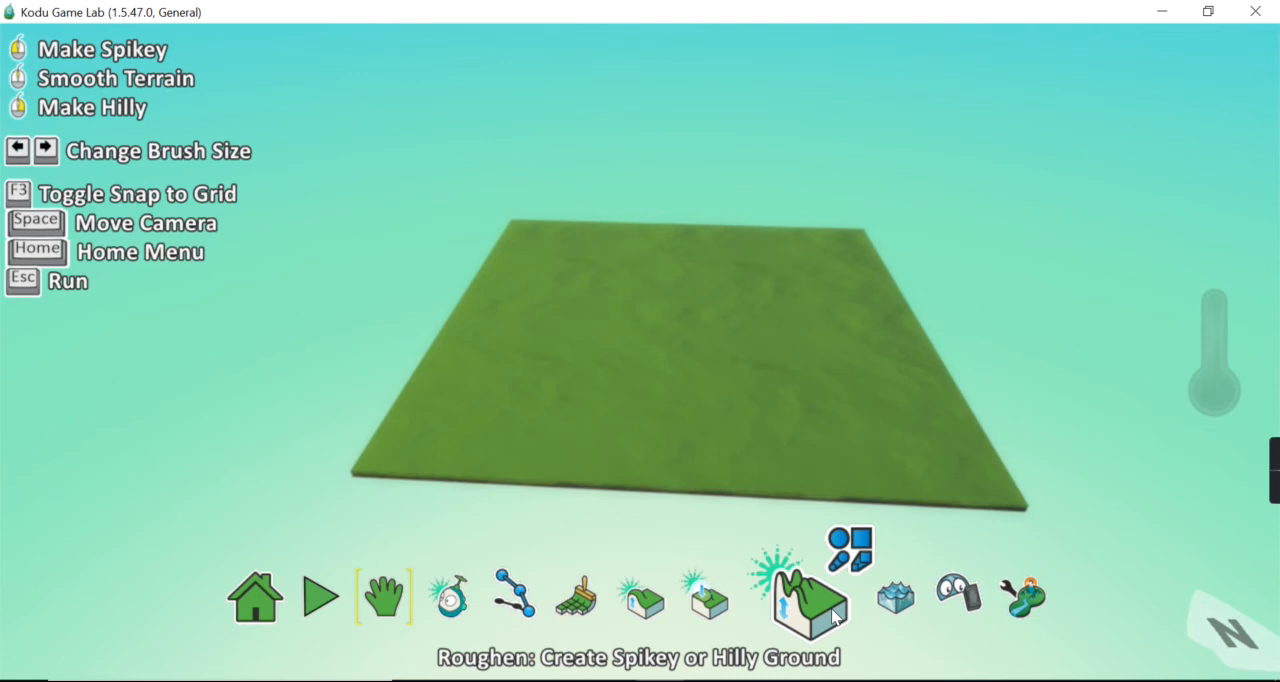
pyautogui.click(888, 610)
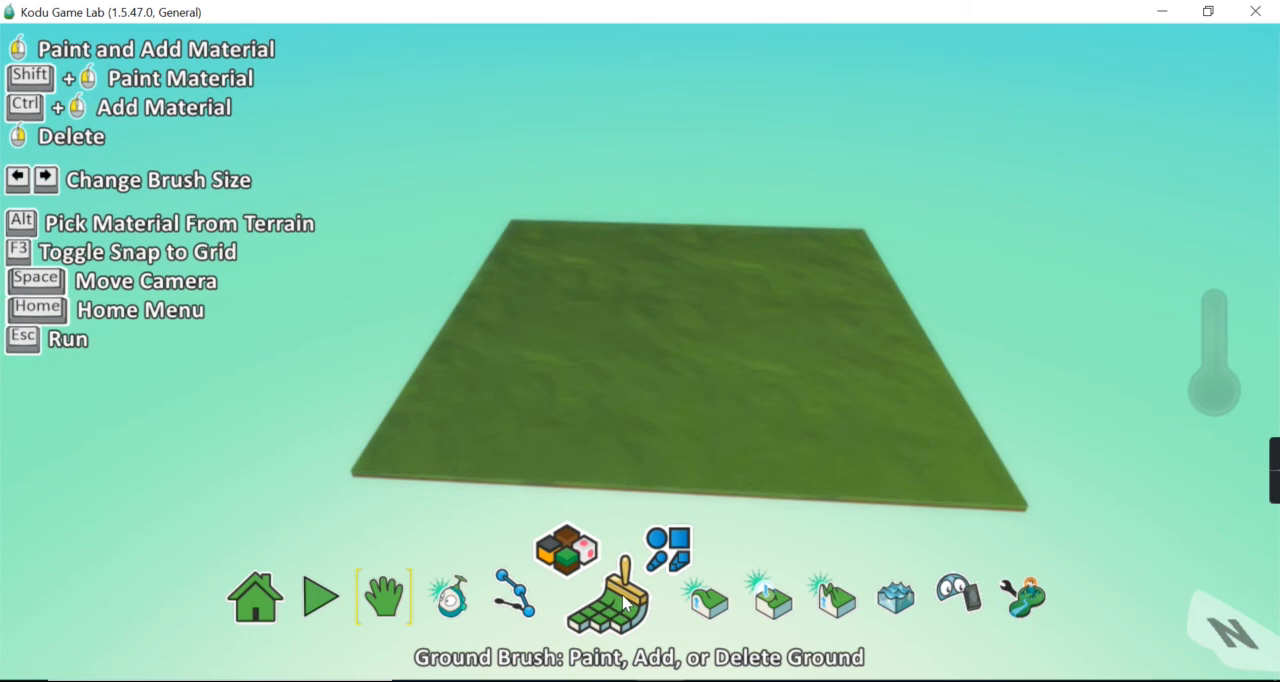
# Extend the grass ground outward with the square Ground Brush, and widen its left side with the hard round brush
pyautogui.click(622, 620)
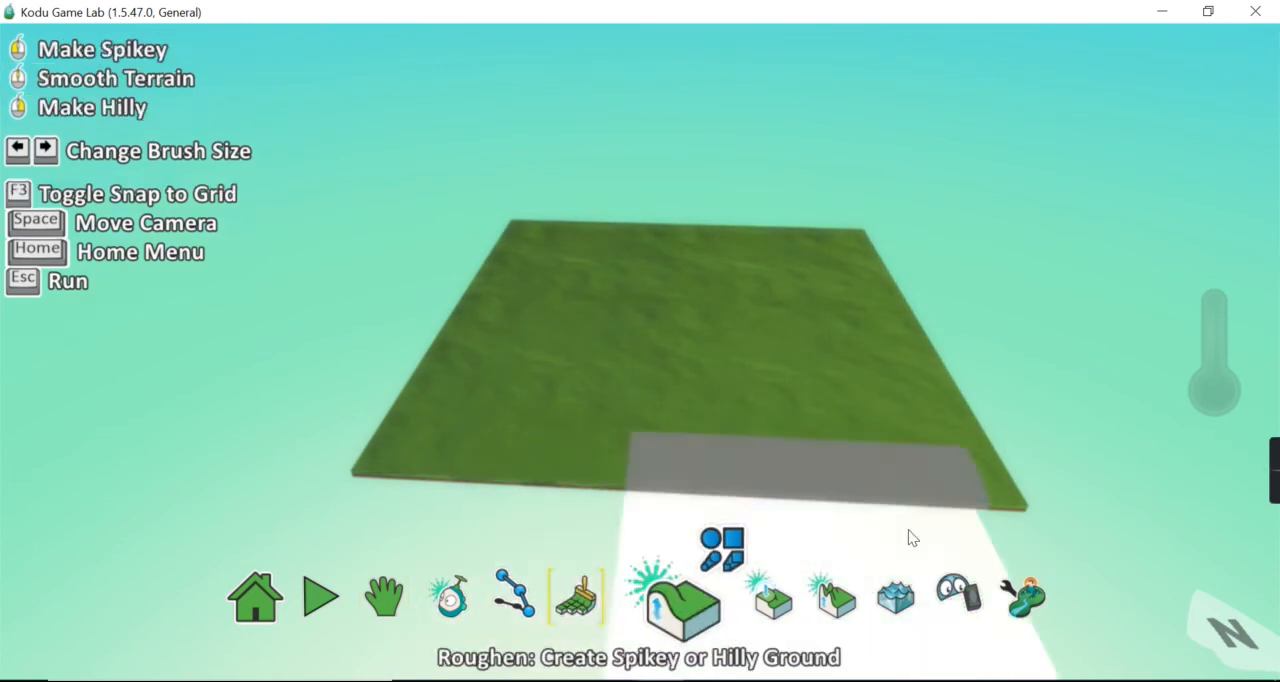
pyautogui.moveTo(970, 524)
pyautogui.mouseDown()
pyautogui.moveTo(934, 317)
pyautogui.moveTo(726, 206)
pyautogui.moveTo(457, 380)
pyautogui.moveTo(757, 494)
pyautogui.moveTo(757, 510)
pyautogui.mouseUp()
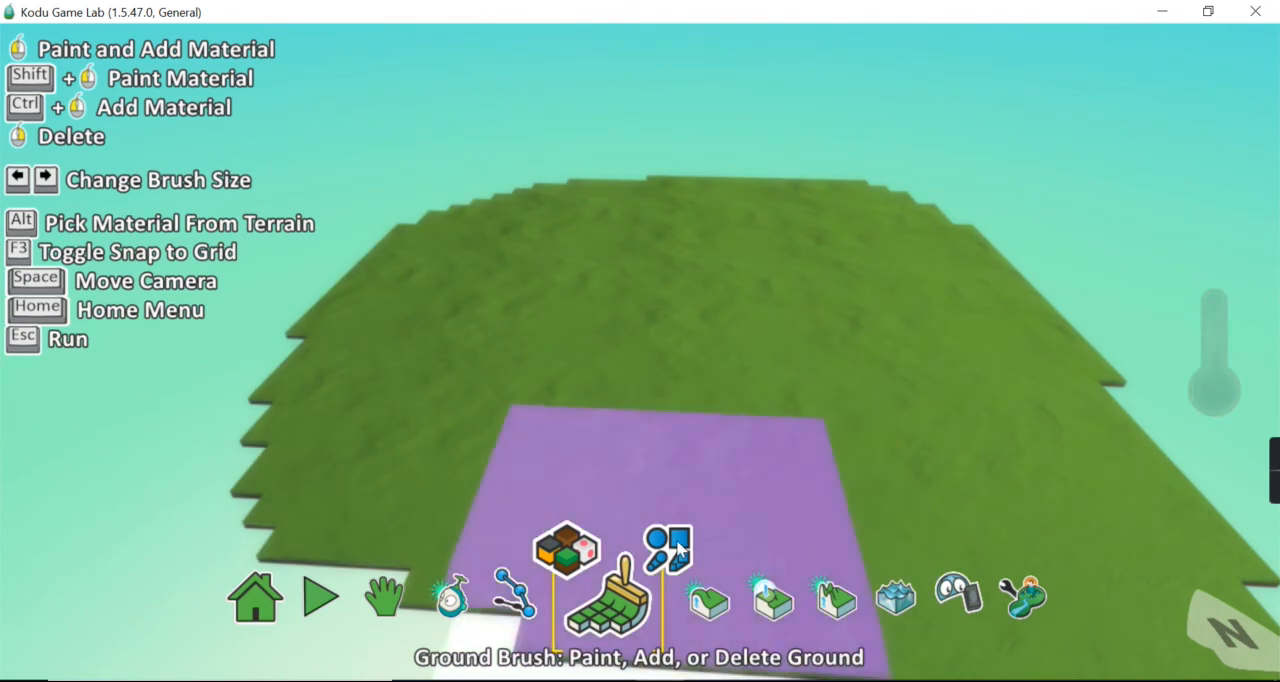
pyautogui.click(677, 558)
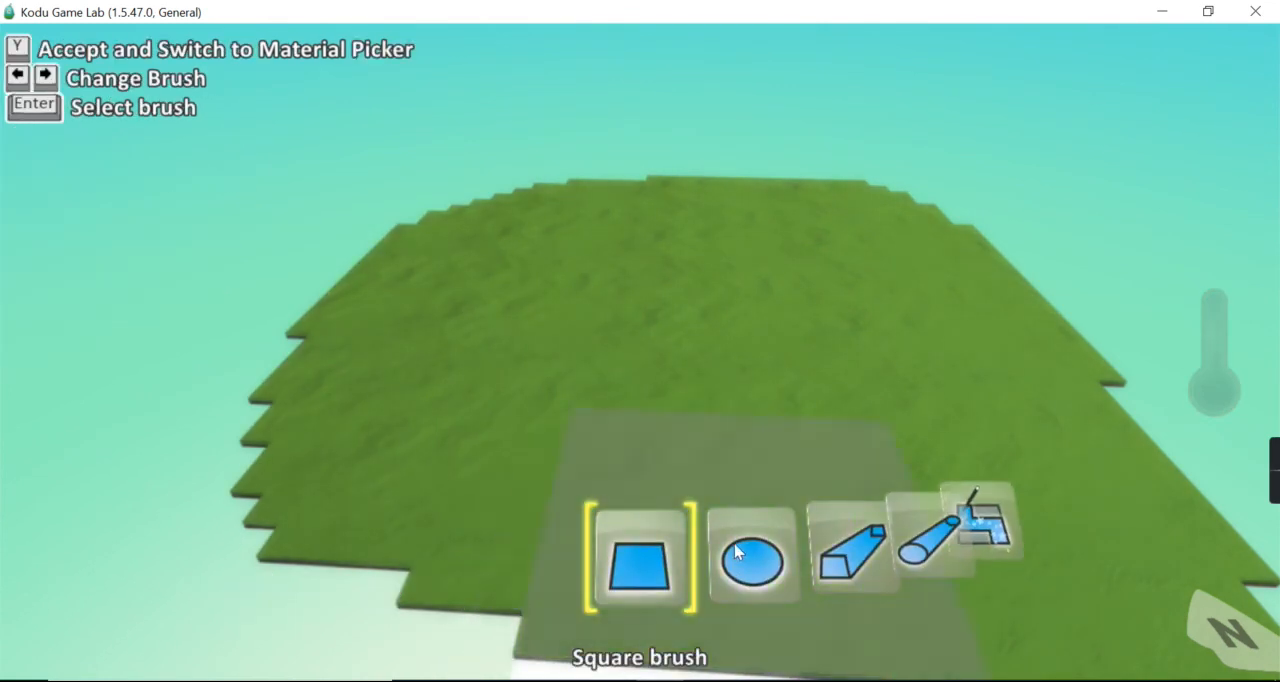
pyautogui.press('Right')
pyautogui.moveTo(345, 298)
pyautogui.mouseDown()
pyautogui.moveTo(297, 324)
pyautogui.moveTo(284, 468)
pyautogui.mouseUp()
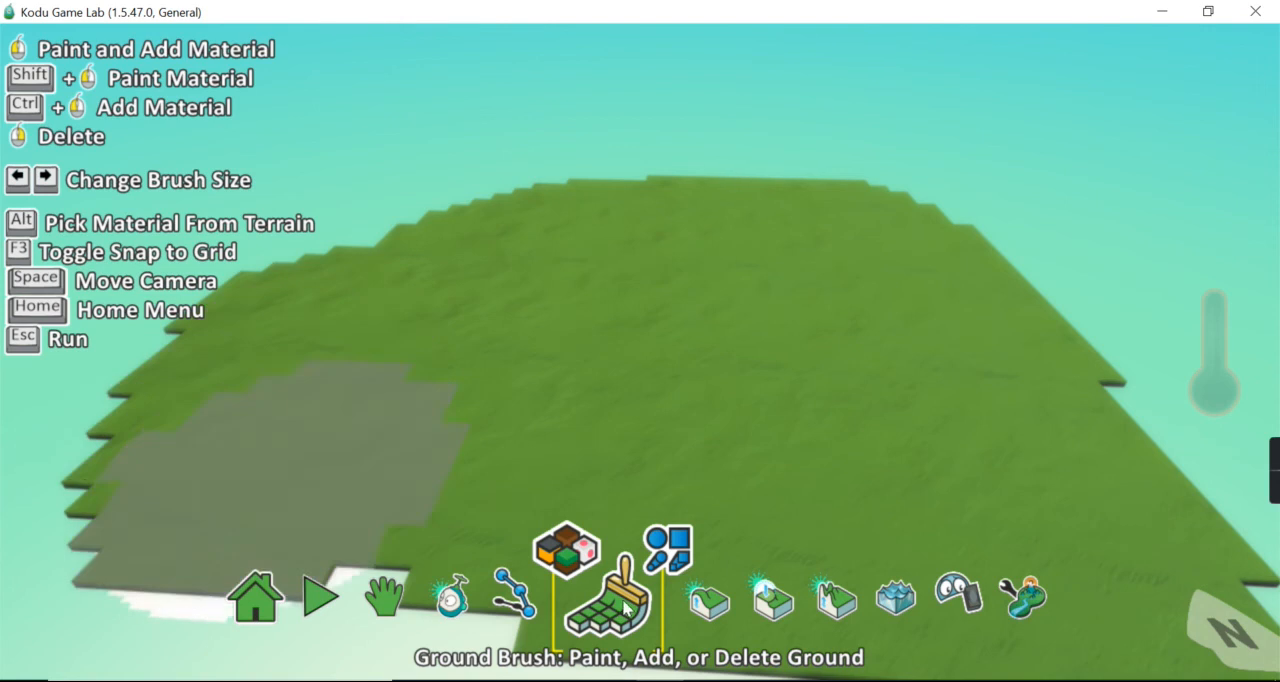
# Add grass strips to the far right and far left of the terrain with the linear hard round brush
pyautogui.moveTo(584, 598)
pyautogui.click(668, 548)
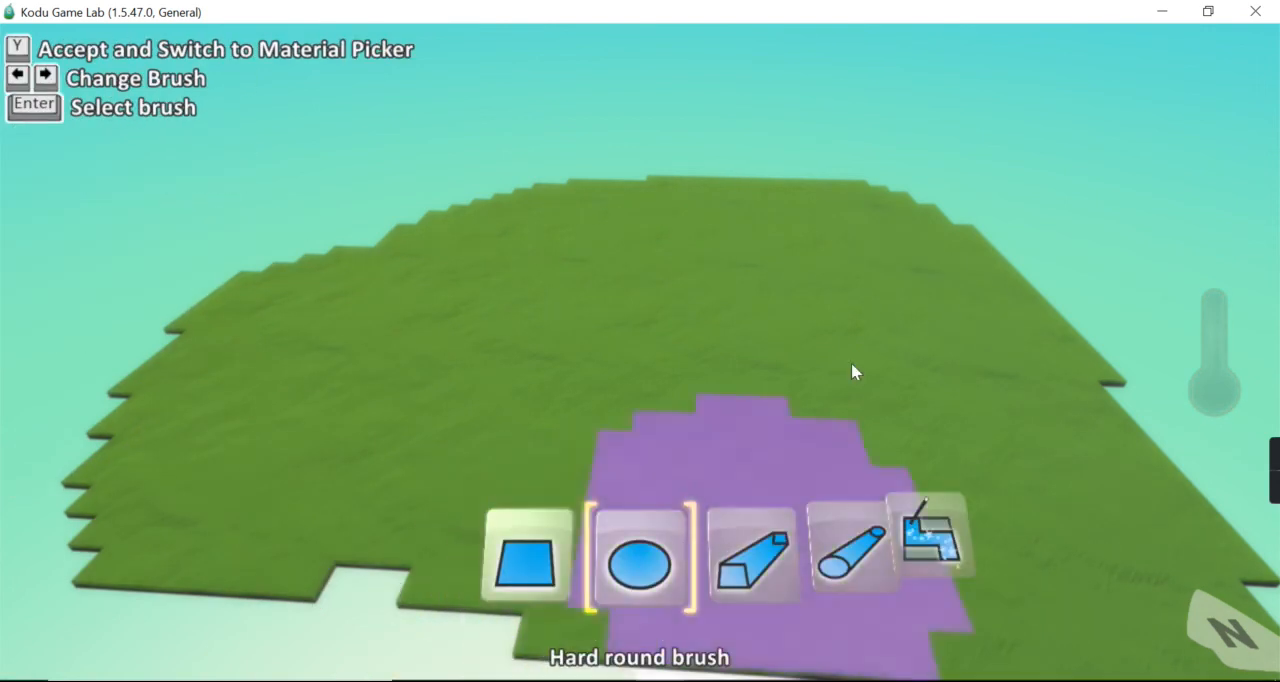
pyautogui.click(850, 549)
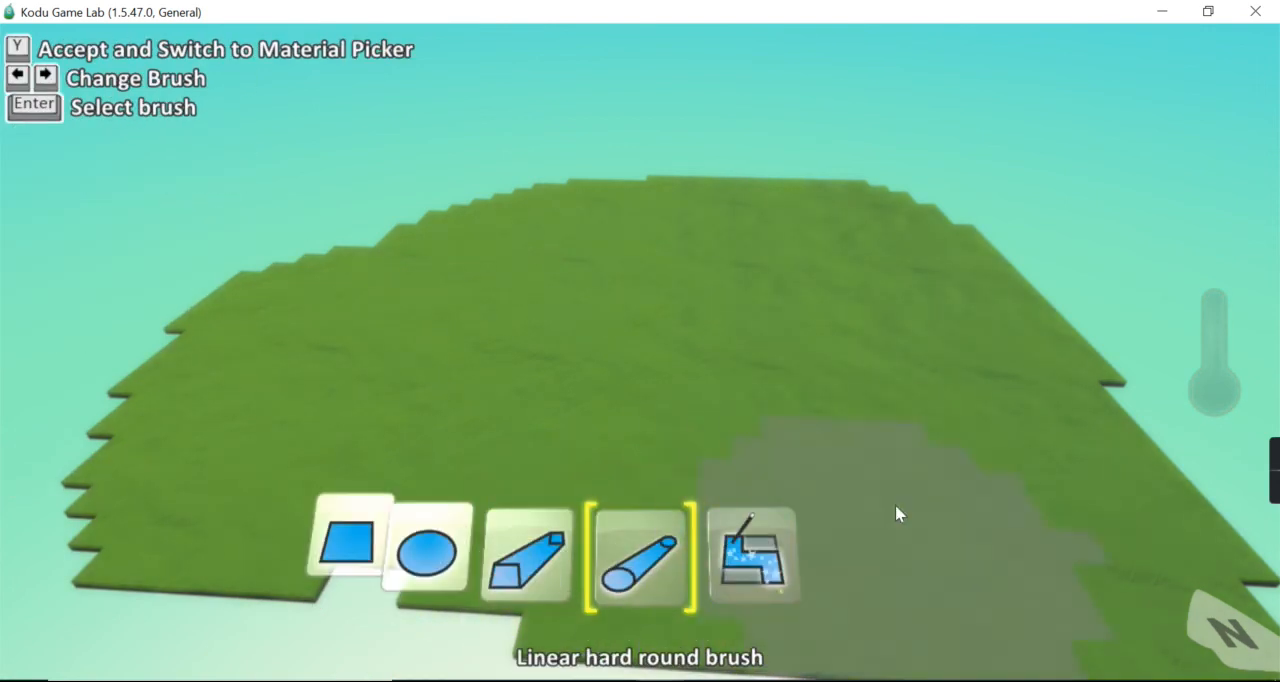
pyautogui.moveTo(1138, 260); pyautogui.dragTo(901, 251)
pyautogui.moveTo(453, 193); pyautogui.dragTo(291, 201)
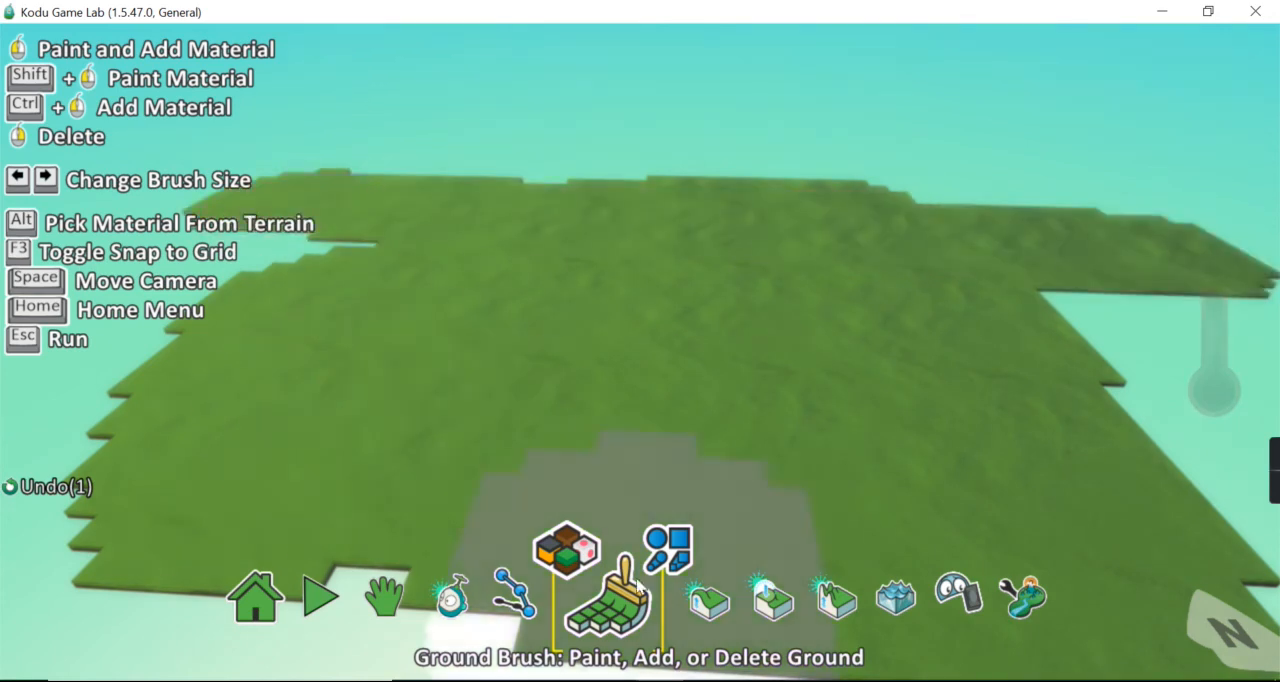
# Cover the entire connected terrain with the black-and-orange material 19 using the Magic brush
pyautogui.click(668, 550)
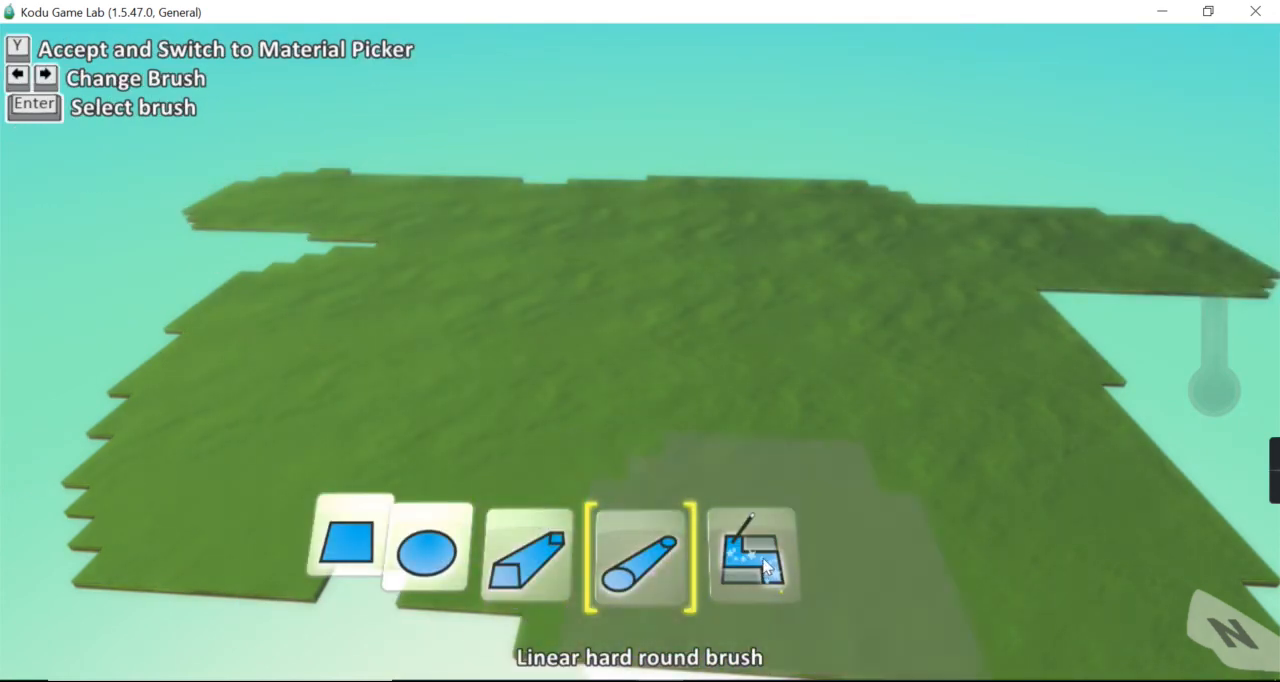
pyautogui.click(765, 568)
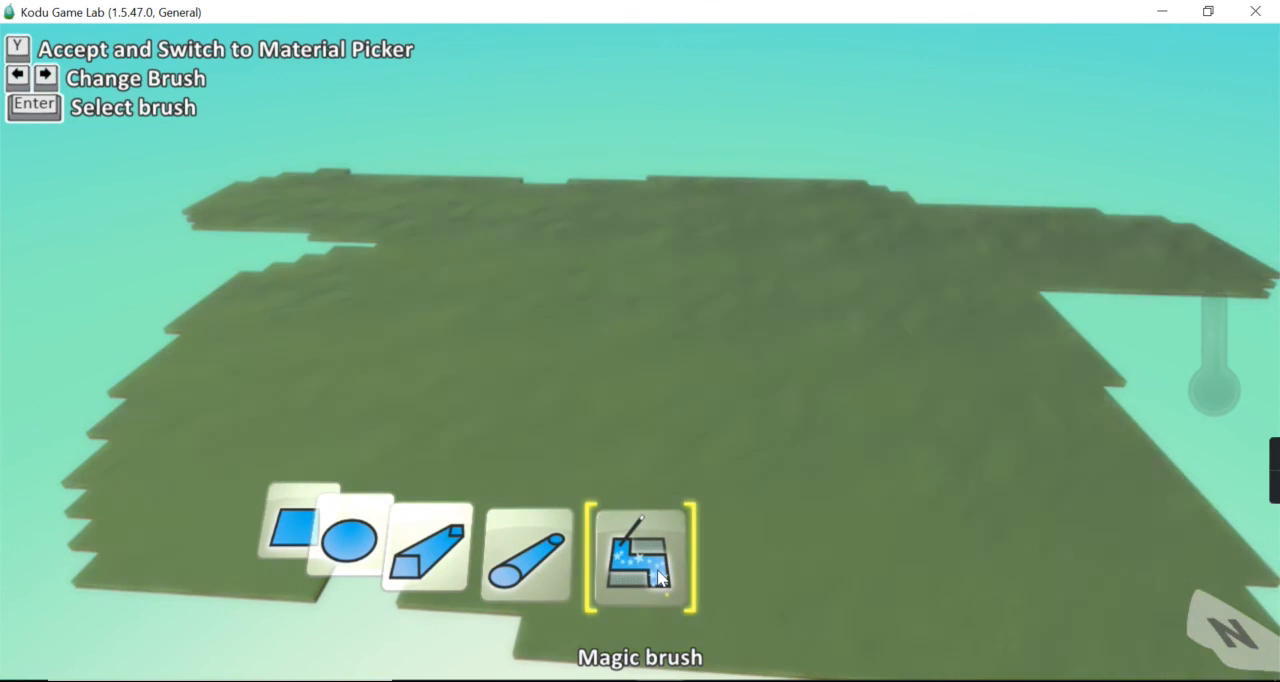
pyautogui.click(640, 558)
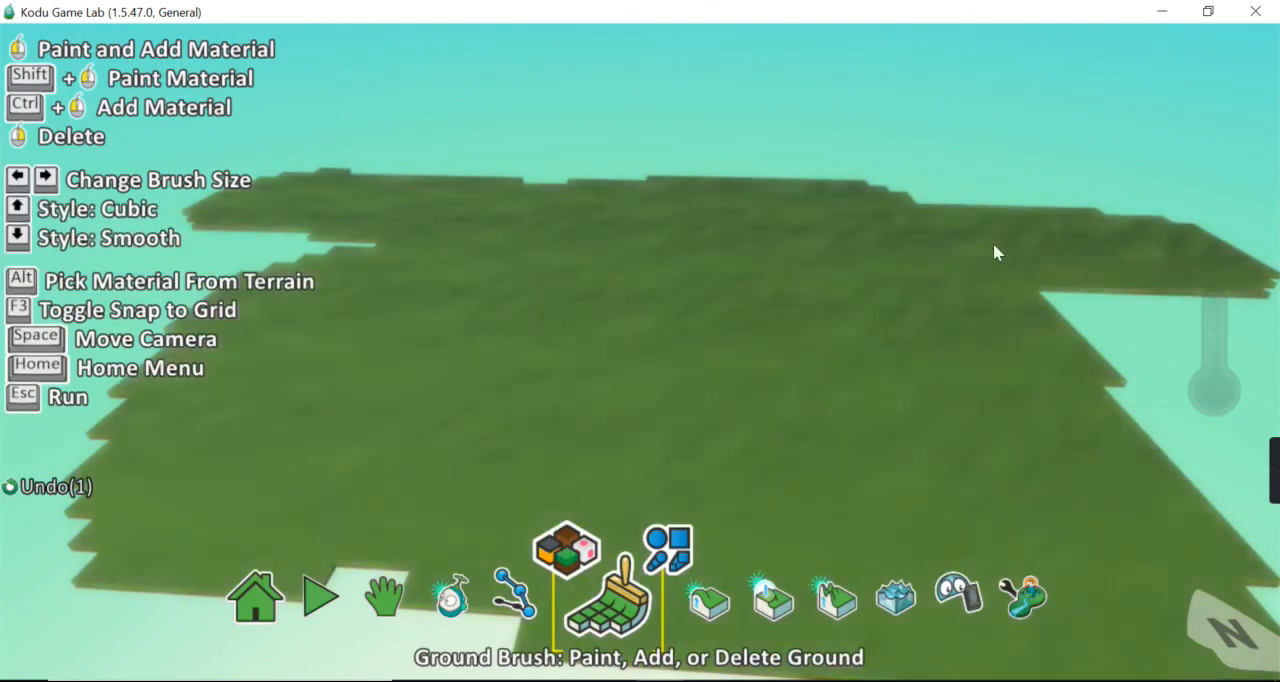
pyautogui.click(994, 251)
pyautogui.click(553, 565)
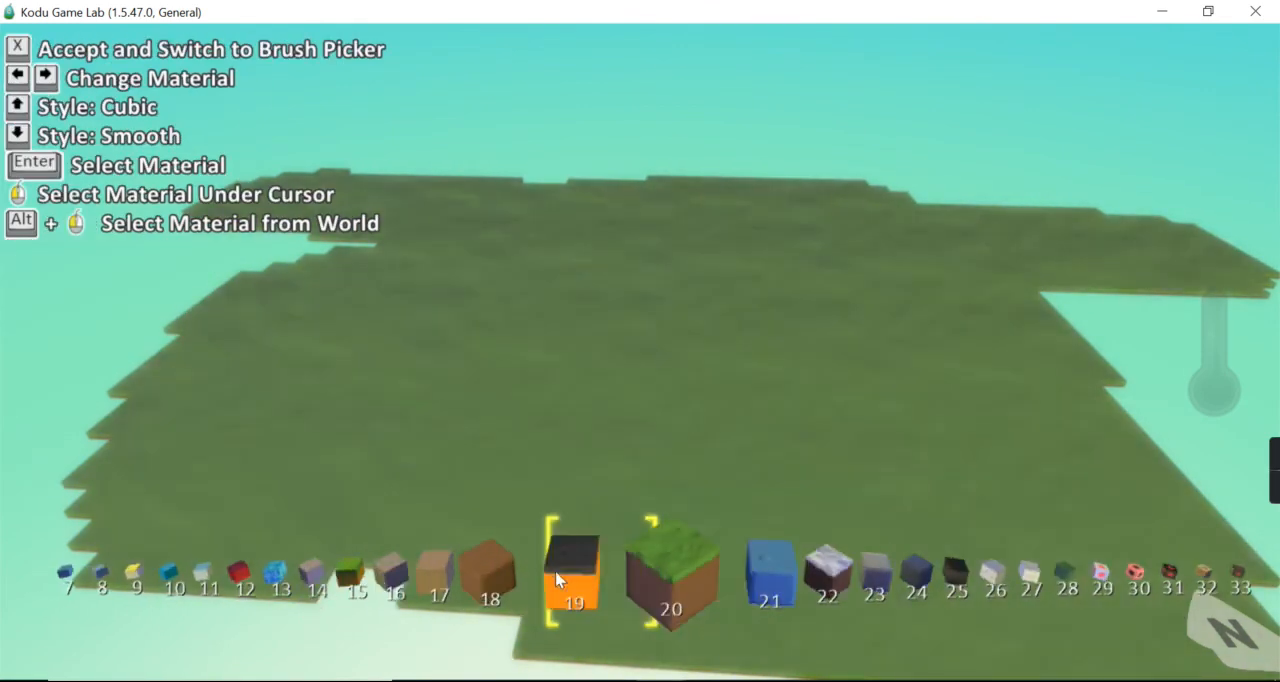
pyautogui.click(557, 580)
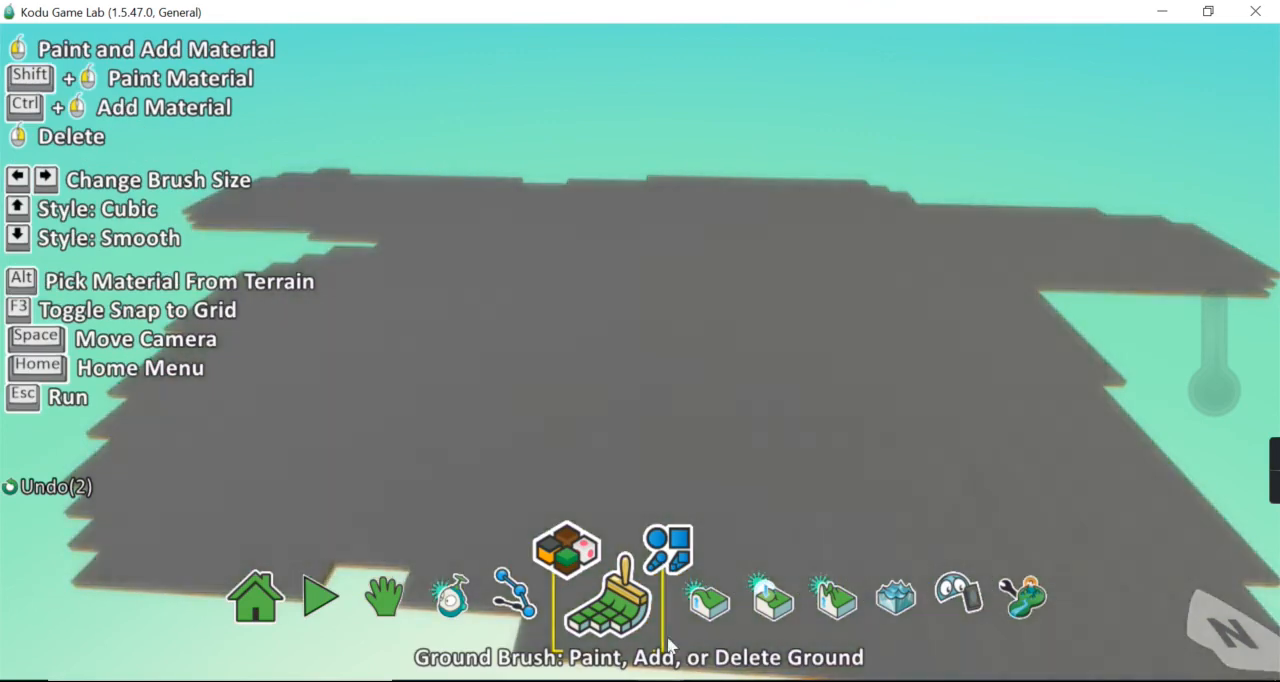
pyautogui.click(671, 645)
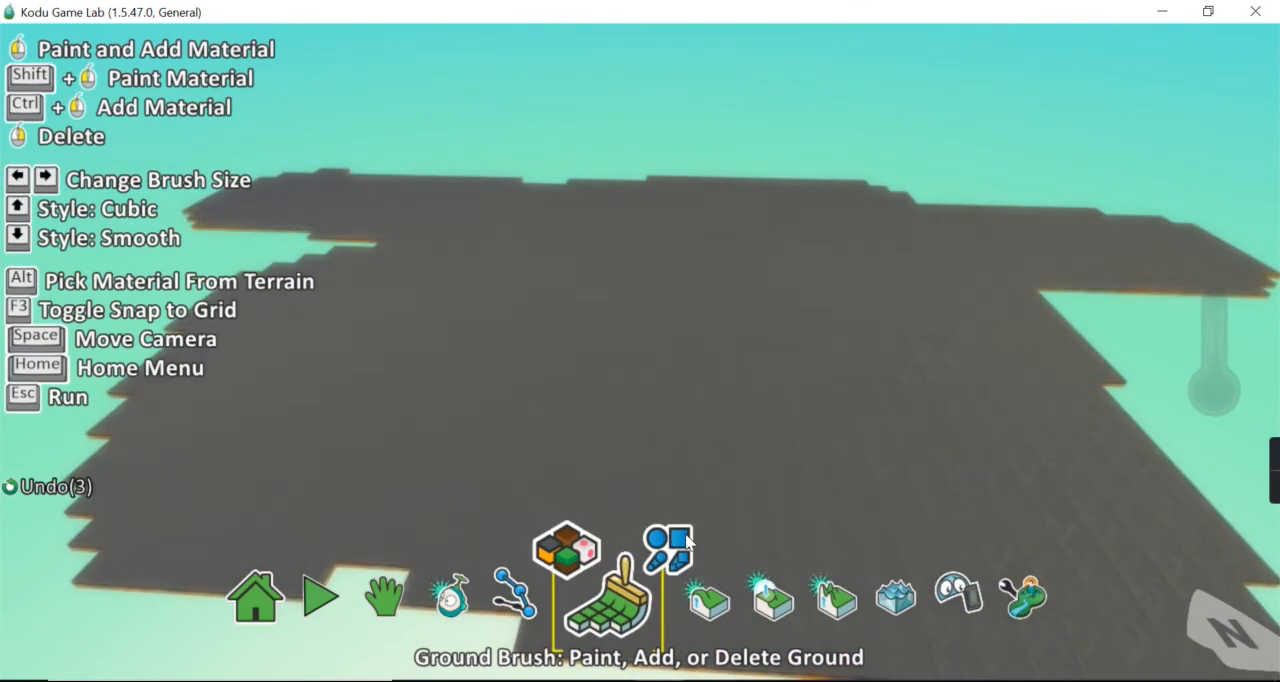
# Paint a large area of brown ground along the terrain's right side with the square brush
pyautogui.scroll(-2, 673, 562)
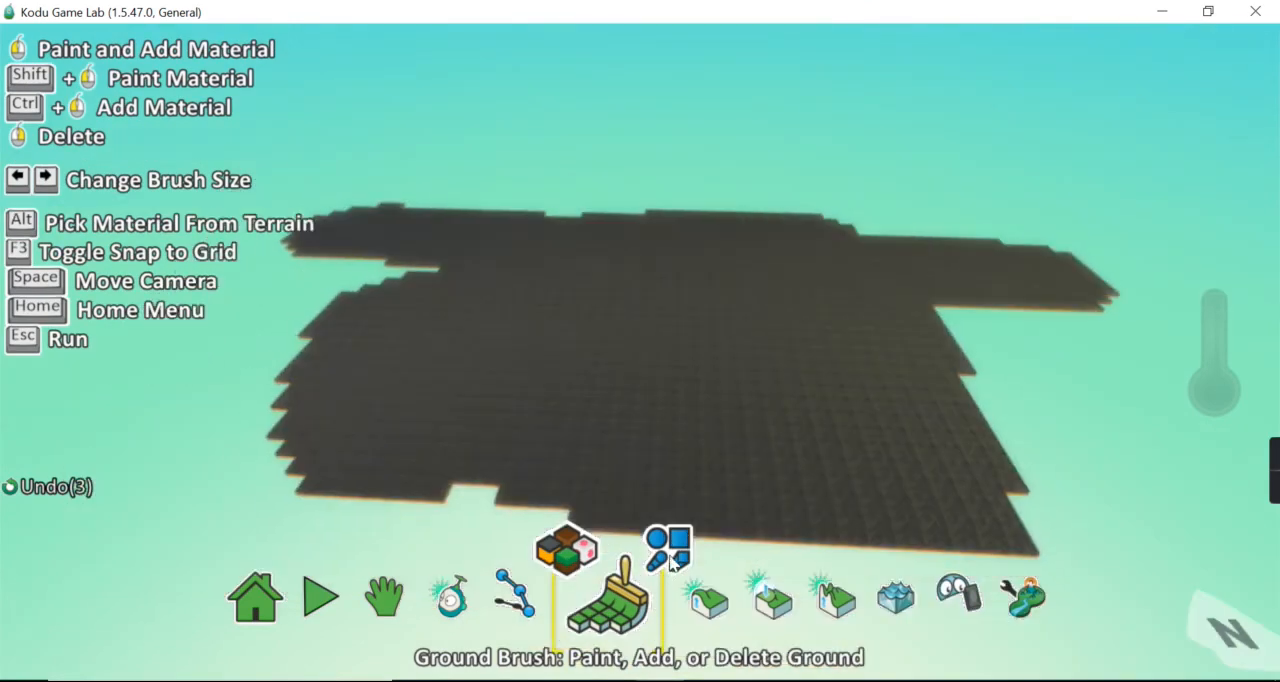
pyautogui.click(671, 563)
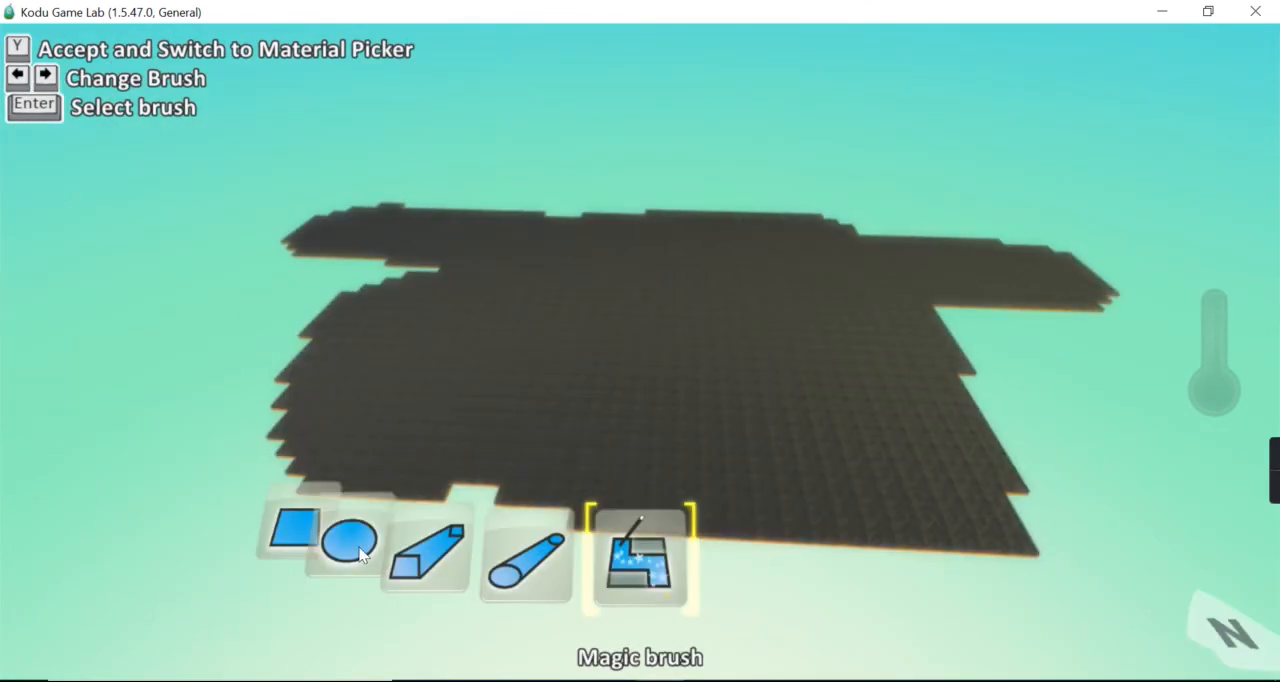
pyautogui.click(296, 540)
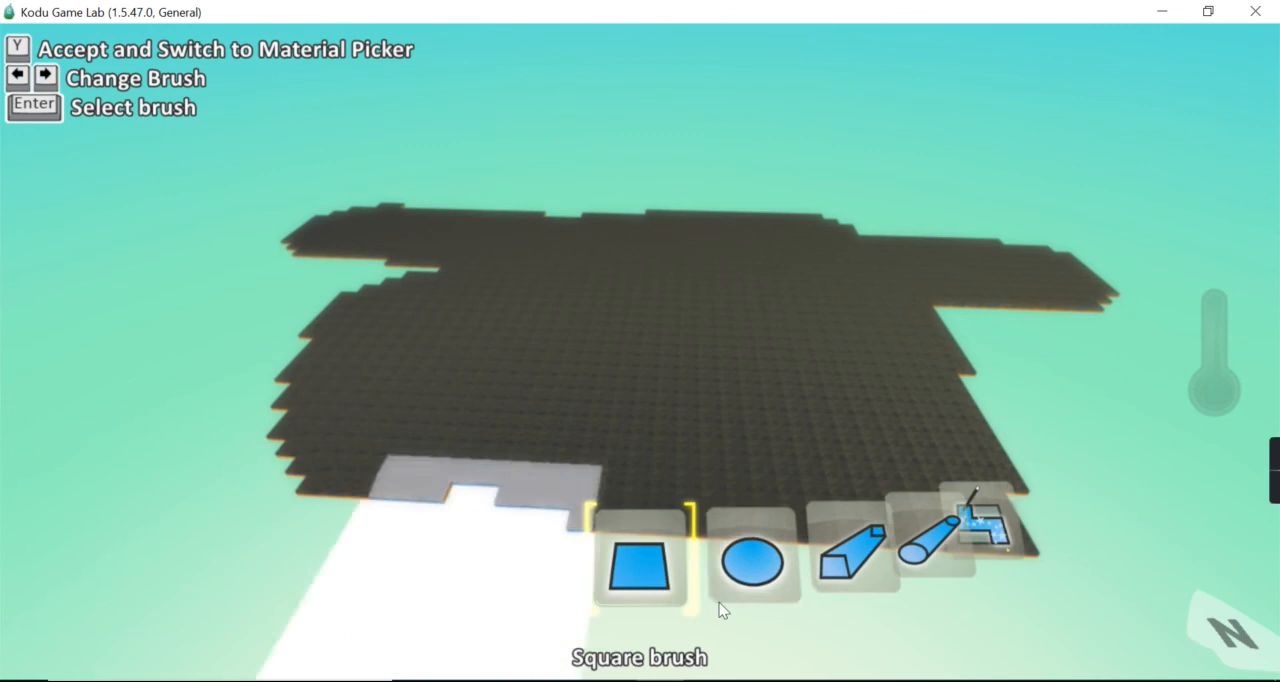
pyautogui.click(648, 565)
pyautogui.click(565, 560)
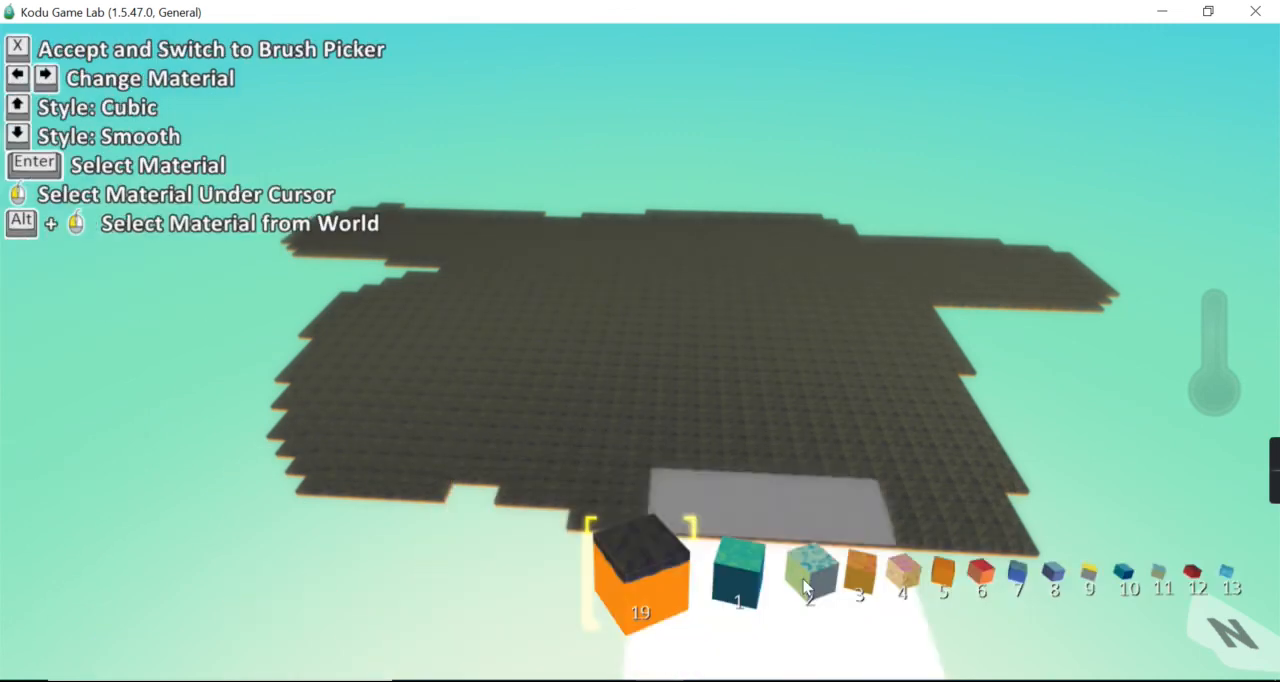
pyautogui.click(866, 580)
pyautogui.scroll(-15, 640, 580)
pyautogui.moveTo(1070, 318)
pyautogui.mouseDown()
pyautogui.moveTo(1174, 403)
pyautogui.moveTo(1094, 555)
pyautogui.moveTo(972, 578)
pyautogui.mouseUp()
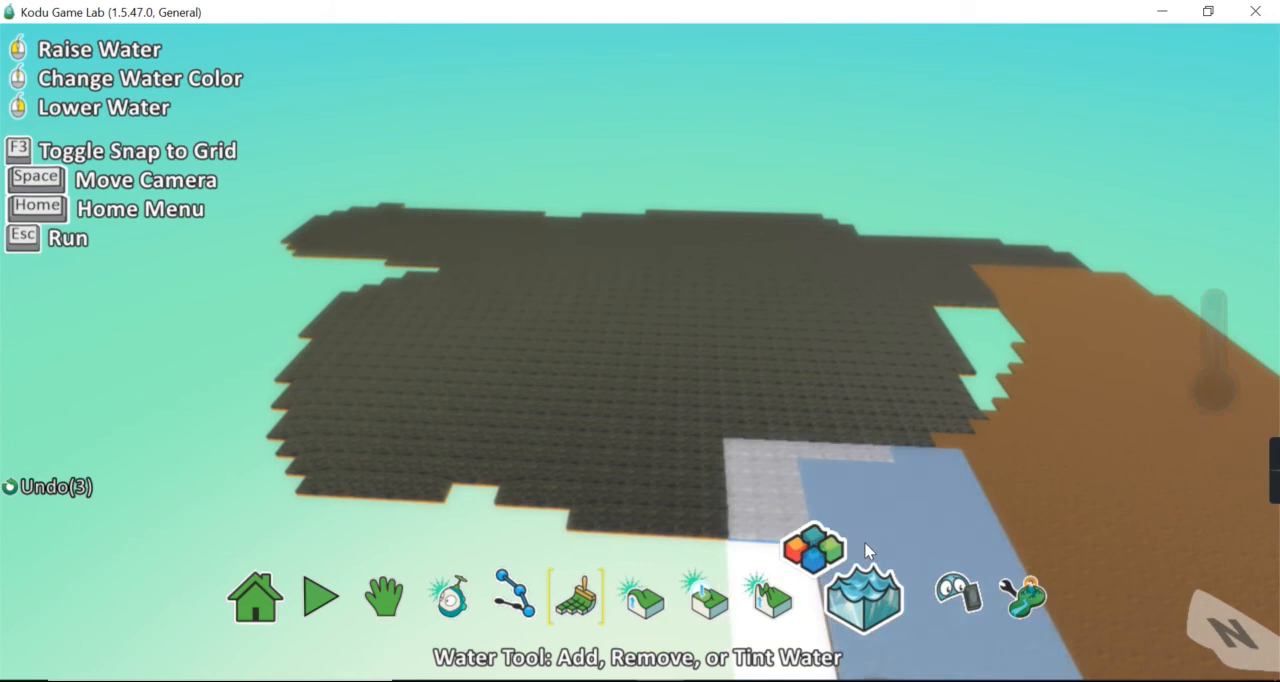
# Raise and reshape a hill on the left part of the dark terrain with the Up/Down tool
pyautogui.scroll(-1, 486, 457)
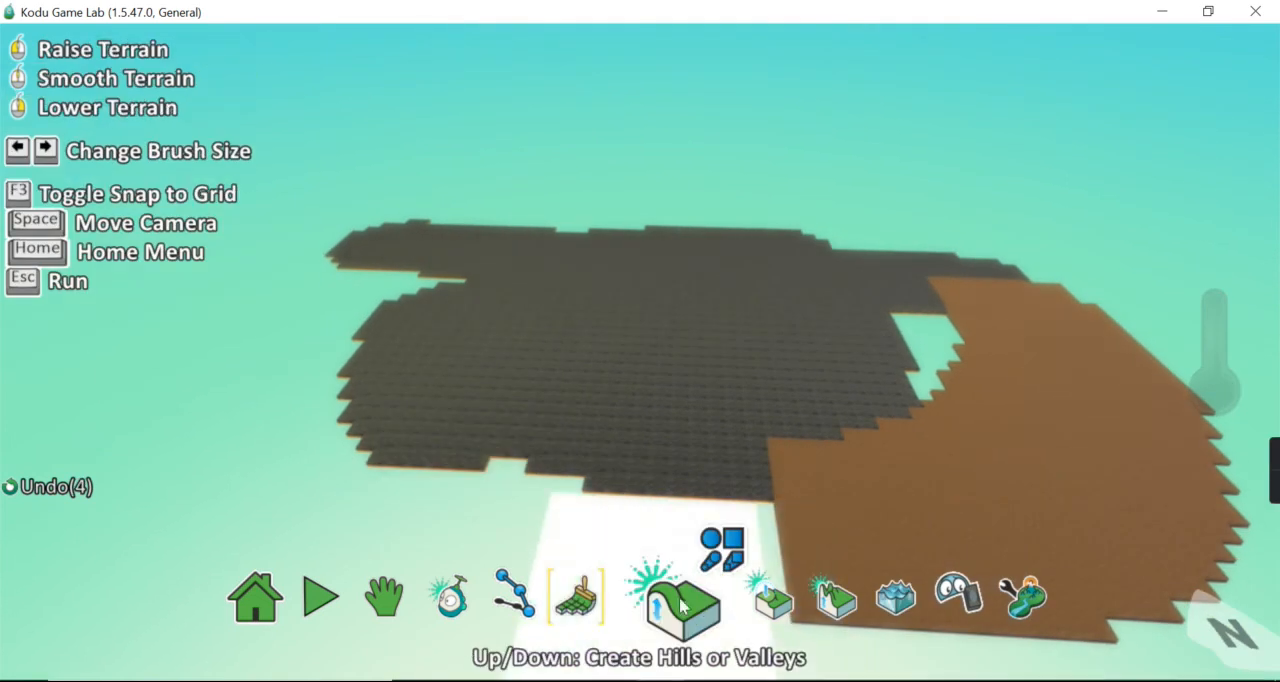
pyautogui.click(699, 602)
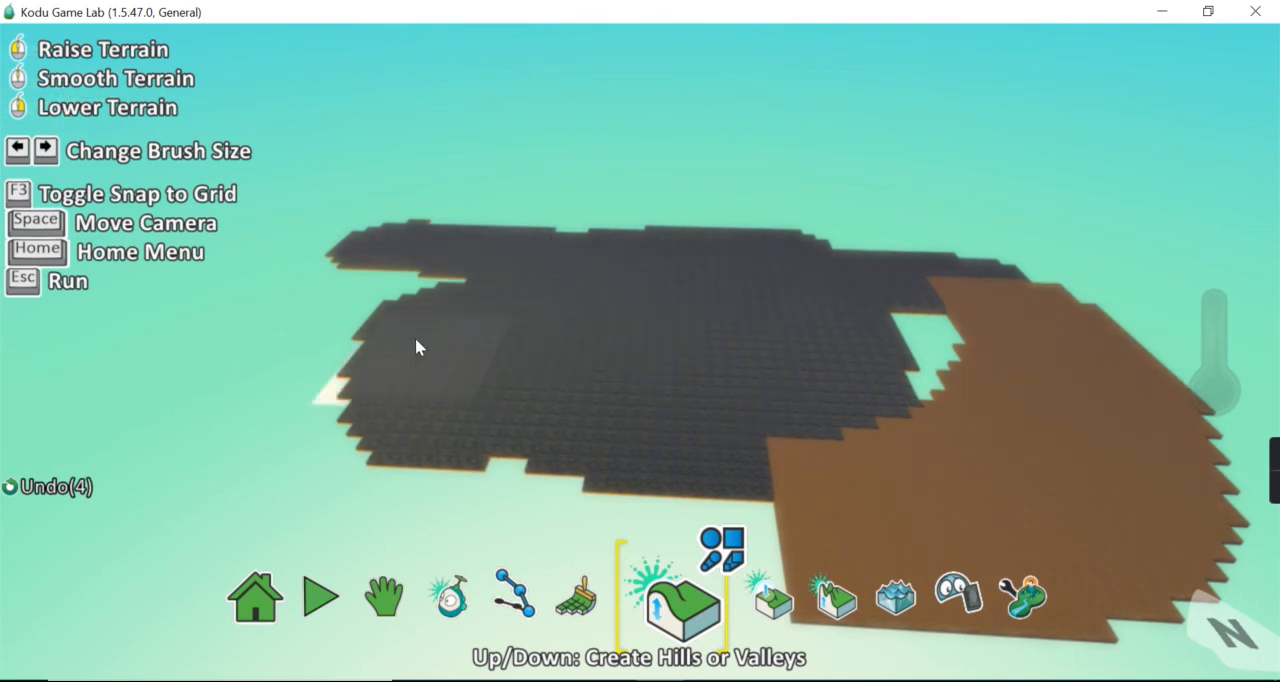
pyautogui.moveTo(437, 331)
pyautogui.mouseDown()
pyautogui.moveTo(505, 331)
pyautogui.moveTo(551, 376)
pyautogui.moveTo(531, 334)
pyautogui.moveTo(414, 282)
pyautogui.moveTo(437, 318)
pyautogui.mouseUp()
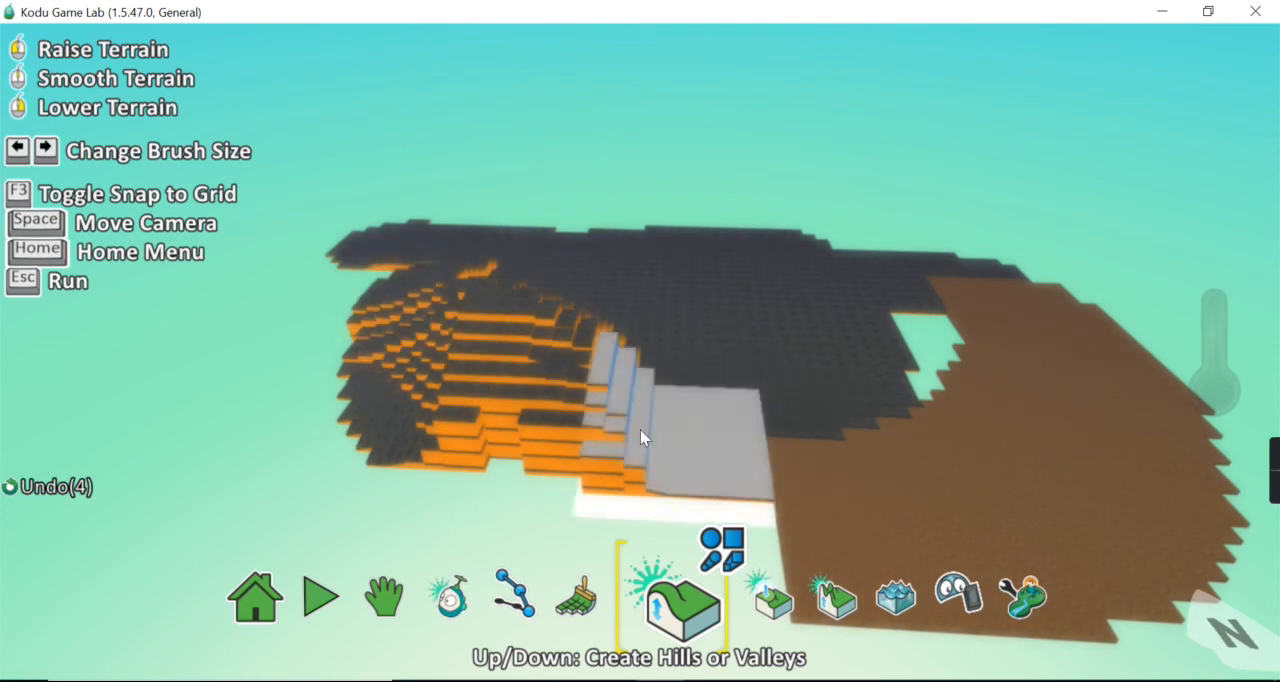
pyautogui.moveTo(619, 446)
pyautogui.mouseDown(button='right')
pyautogui.moveTo(563, 339)
pyautogui.moveTo(400, 277)
pyautogui.moveTo(515, 310)
pyautogui.moveTo(557, 425)
pyautogui.mouseUp(button='right')
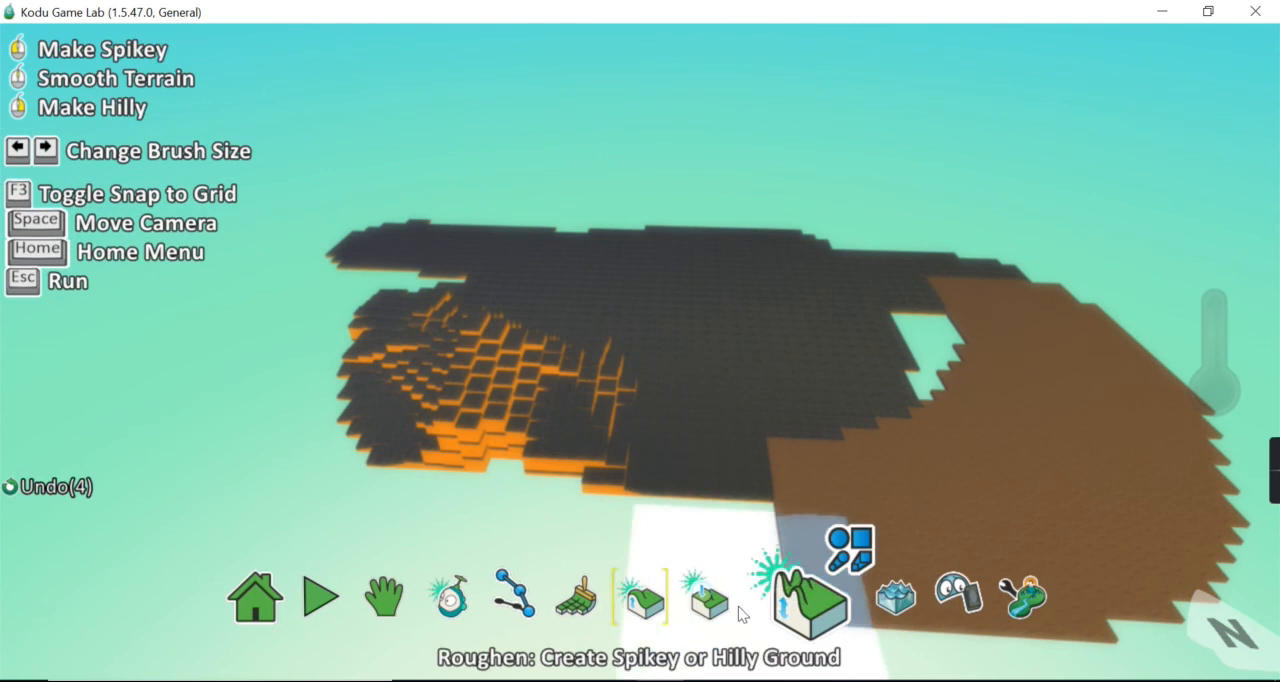
# Smooth the hill on the dark terrain and level its left part into a raised plateau with the Flatten tool
pyautogui.click(722, 607)
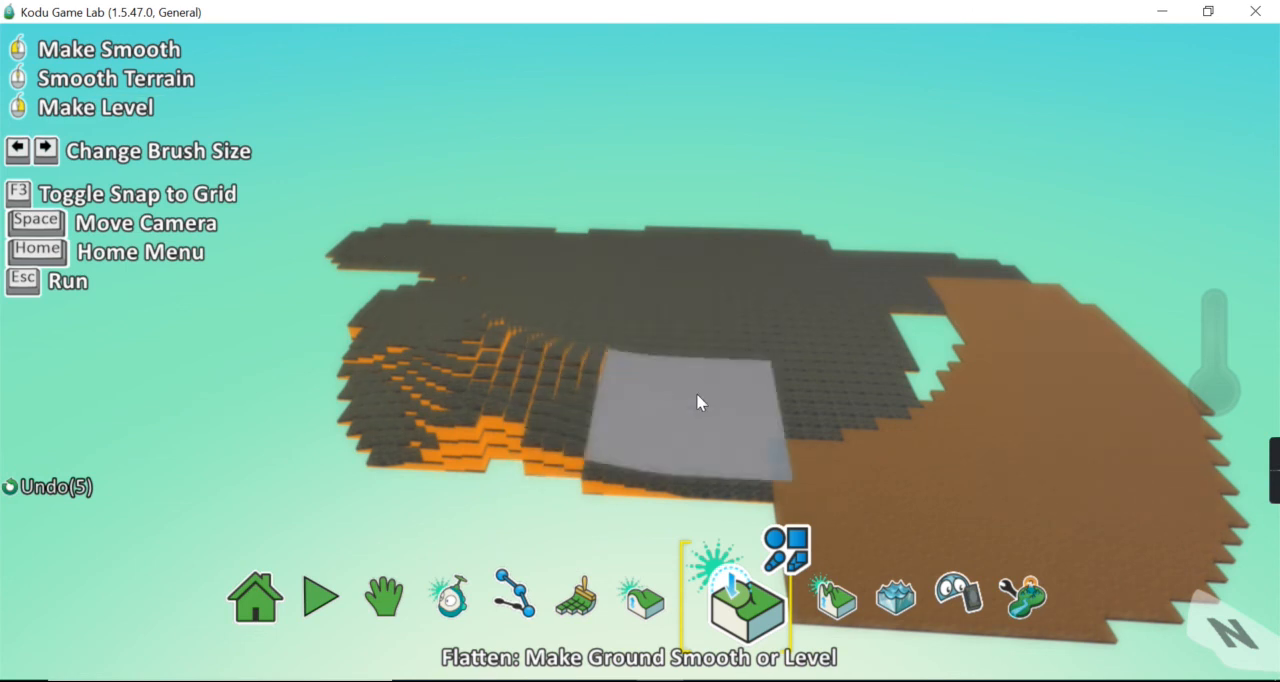
pyautogui.click(587, 378)
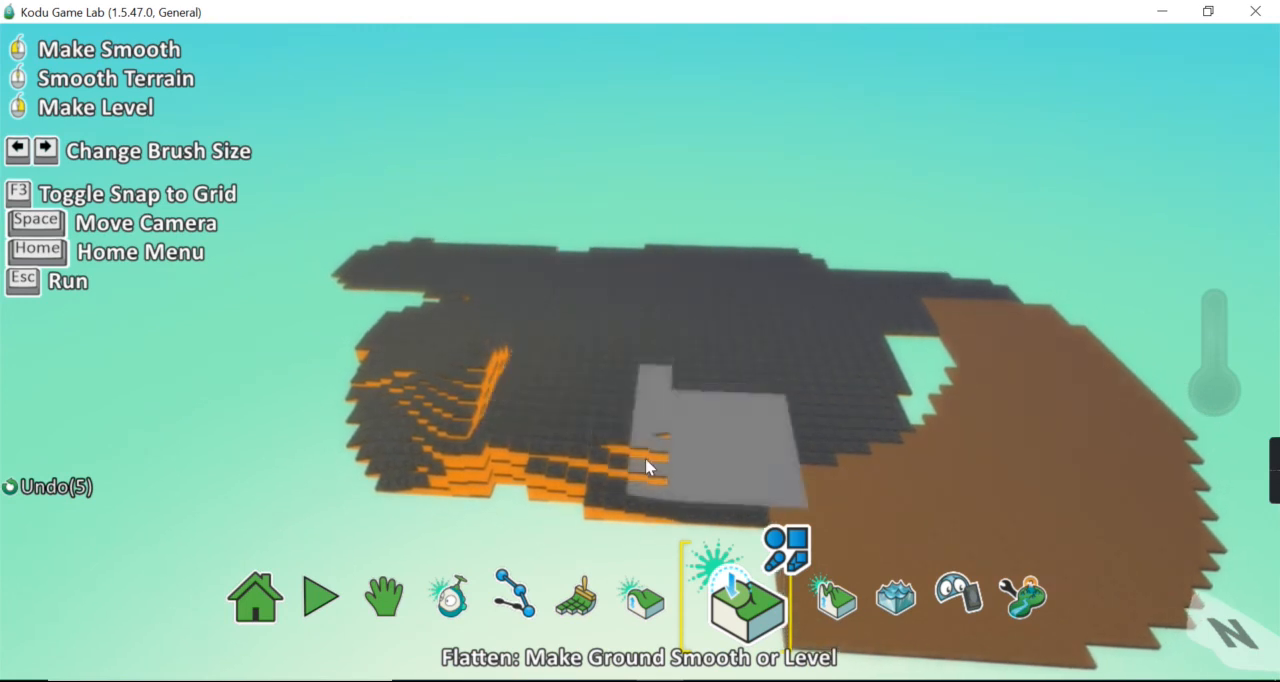
pyautogui.click(471, 385)
pyautogui.moveTo(470, 383); pyautogui.dragTo(421, 341)
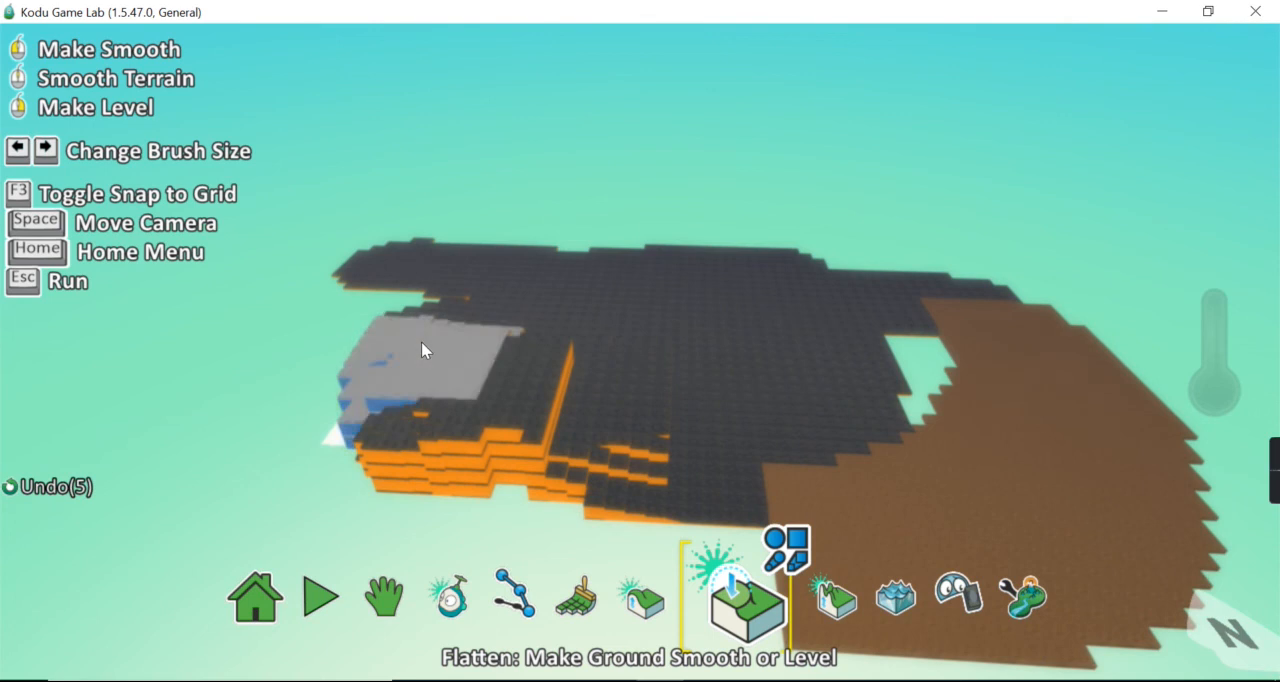
# Roughen the brown ground into tall spikes and the middle of the dark terrain into hills
pyautogui.click(830, 600)
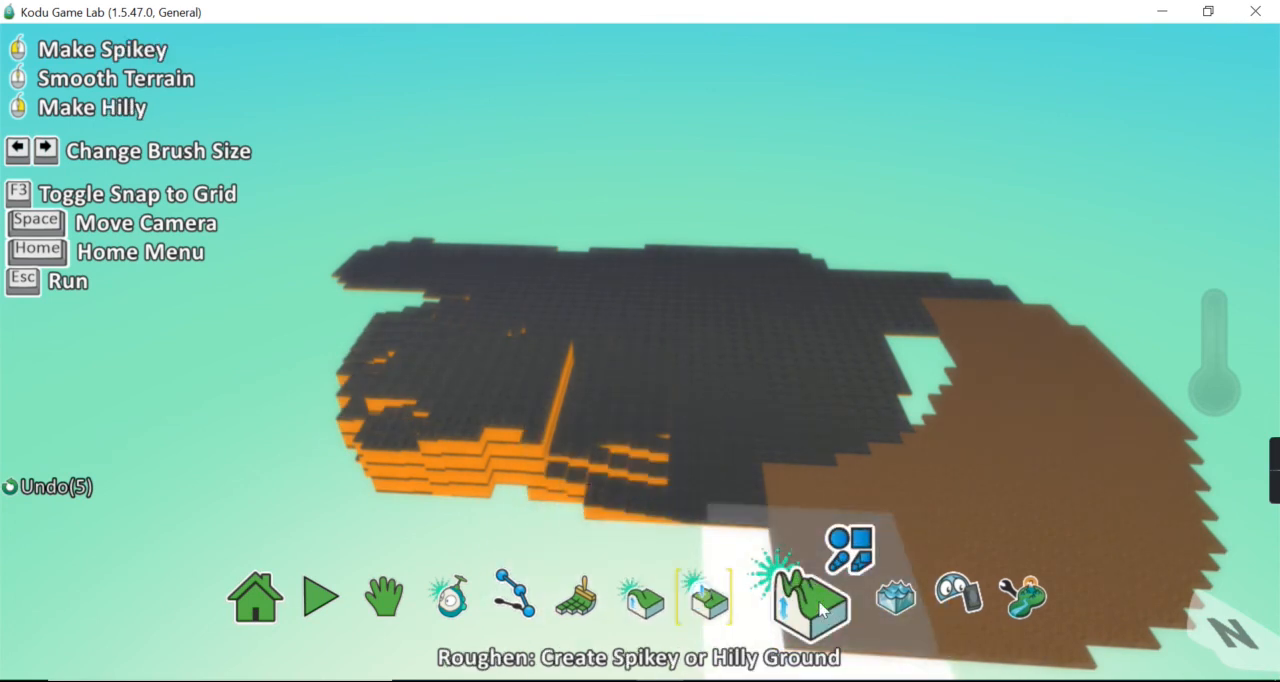
pyautogui.moveTo(1143, 437)
pyautogui.mouseDown()
pyautogui.moveTo(1114, 420)
pyautogui.moveTo(1123, 540)
pyautogui.moveTo(1120, 335)
pyautogui.moveTo(1030, 332)
pyautogui.moveTo(1081, 343)
pyautogui.moveTo(1004, 296)
pyautogui.moveTo(1024, 312)
pyautogui.moveTo(885, 283)
pyautogui.mouseUp()
pyautogui.moveTo(544, 260)
pyautogui.mouseDown()
pyautogui.moveTo(680, 246)
pyautogui.moveTo(686, 271)
pyautogui.moveTo(634, 323)
pyautogui.moveTo(525, 354)
pyautogui.moveTo(666, 288)
pyautogui.moveTo(666, 465)
pyautogui.mouseUp()
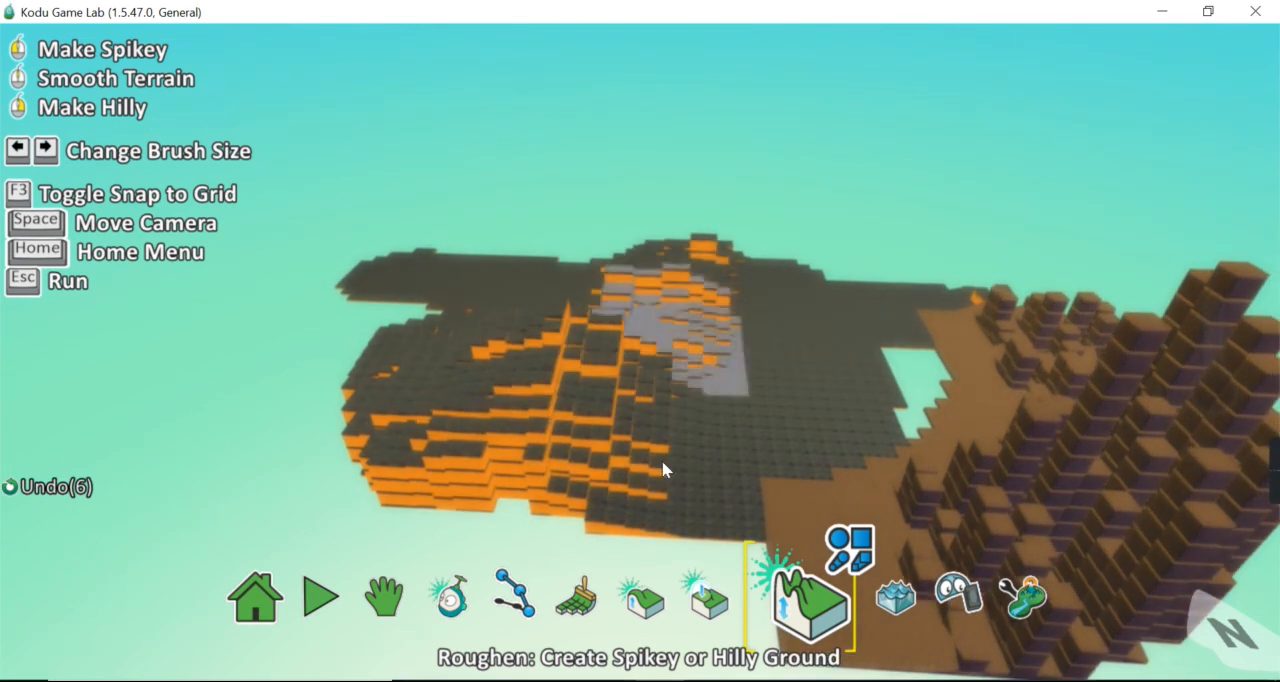
pyautogui.click(645, 605)
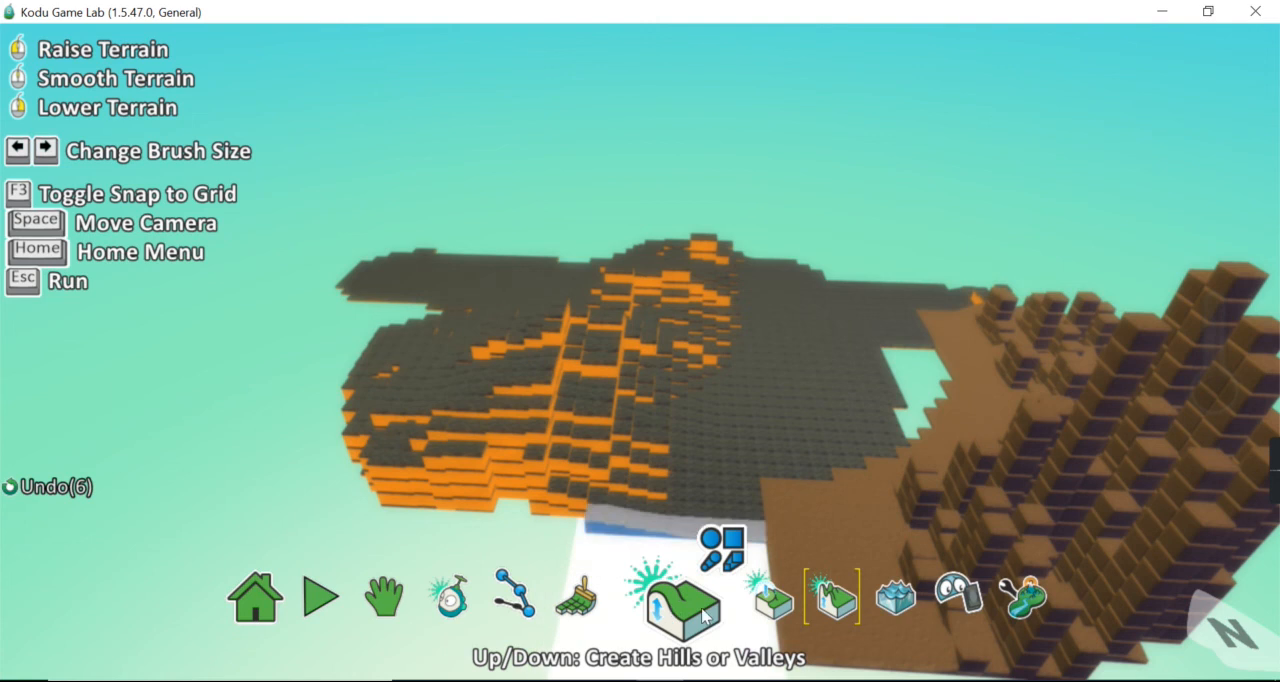
pyautogui.click(815, 605)
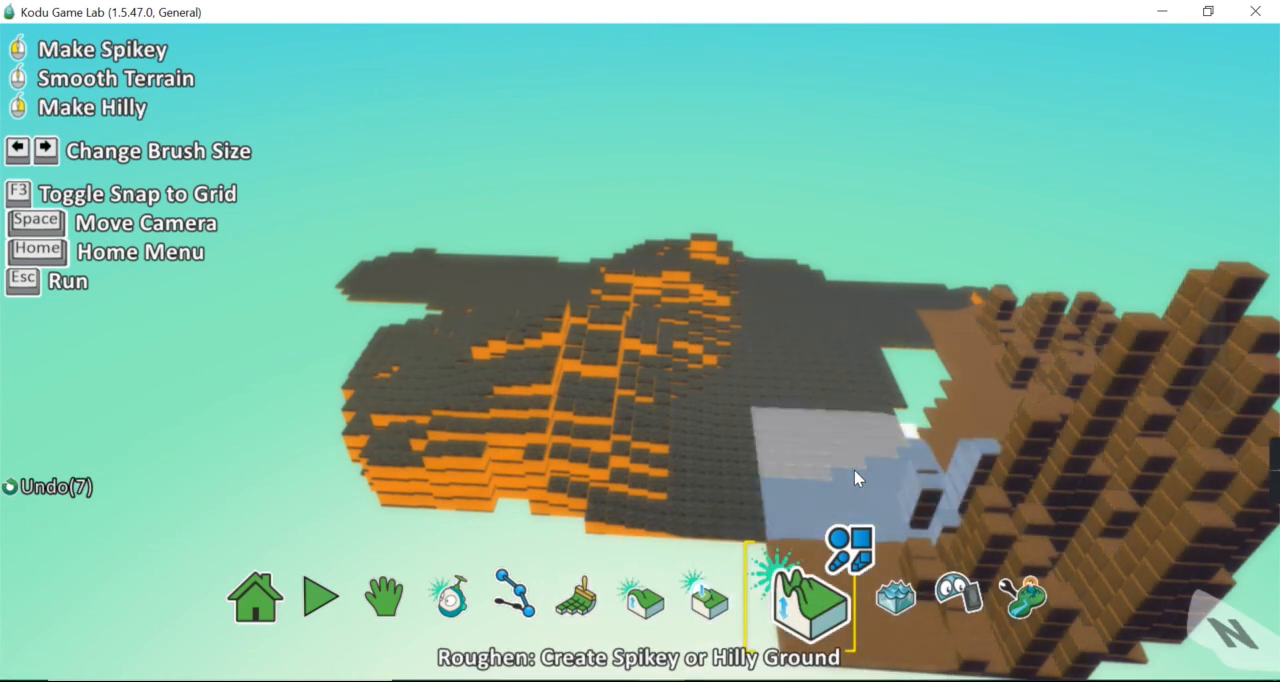
pyautogui.click(497, 610)
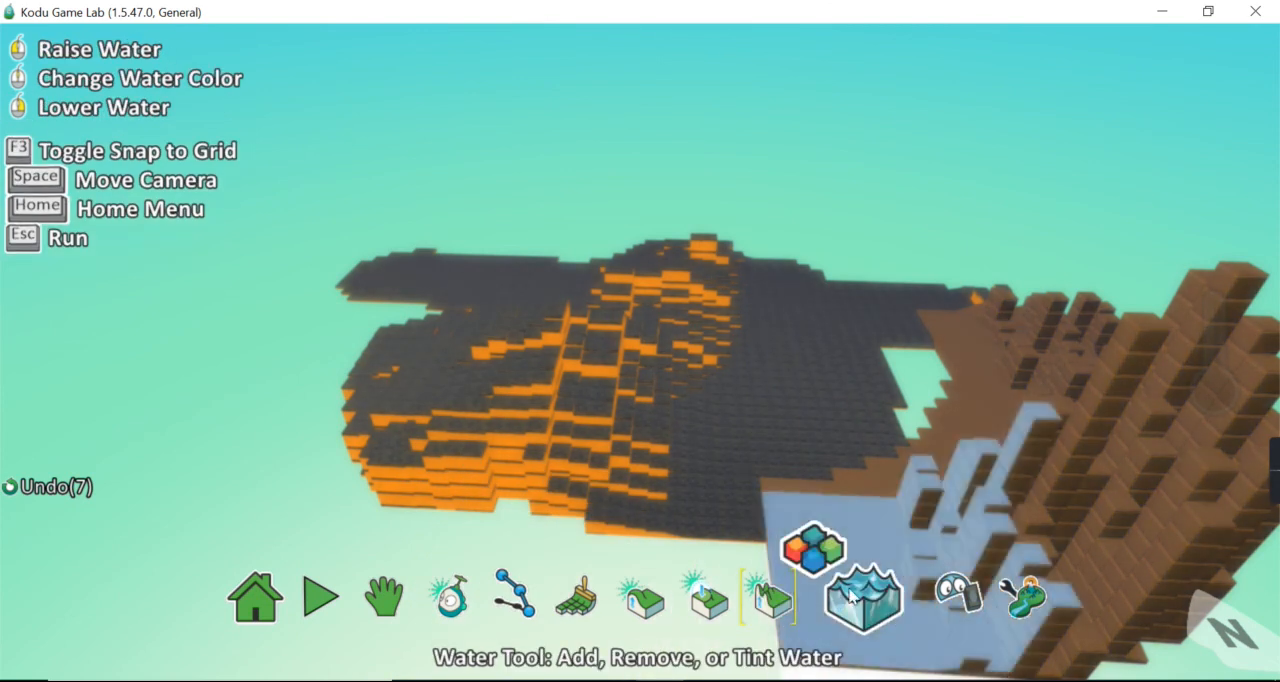
# Raise blue water over the terrain with the Water Tool and lower it until it is drained away
pyautogui.click(876, 600)
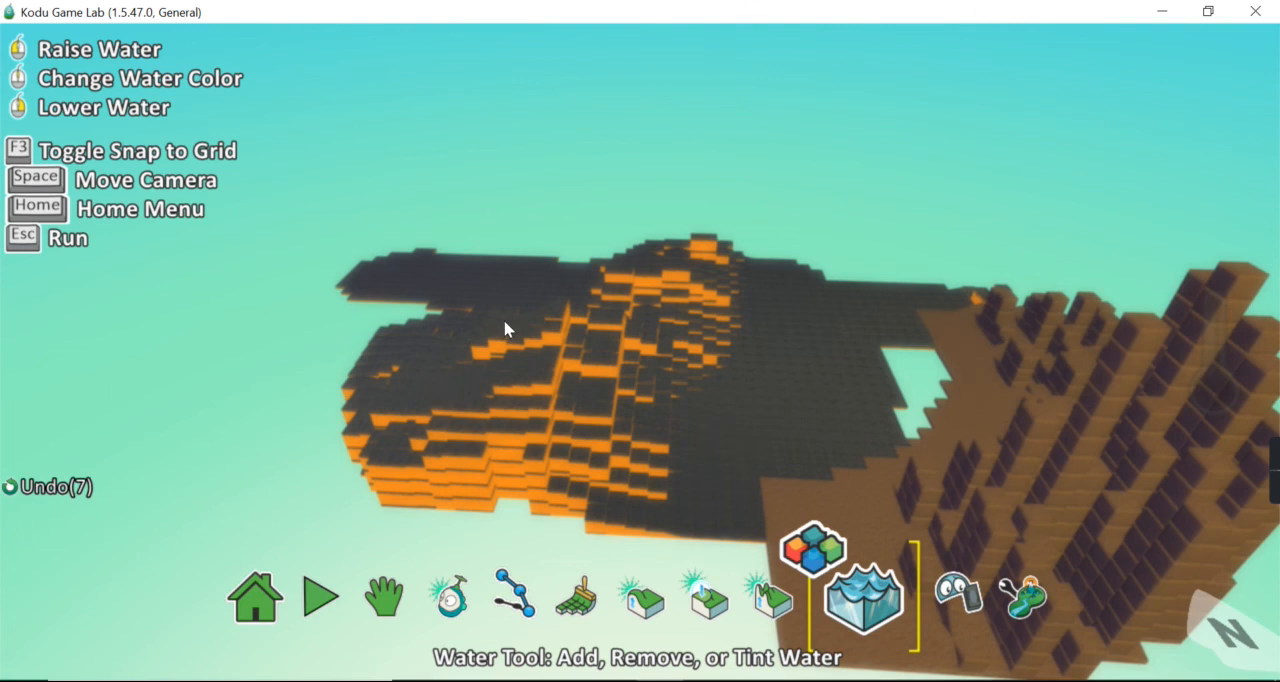
pyautogui.click(475, 274)
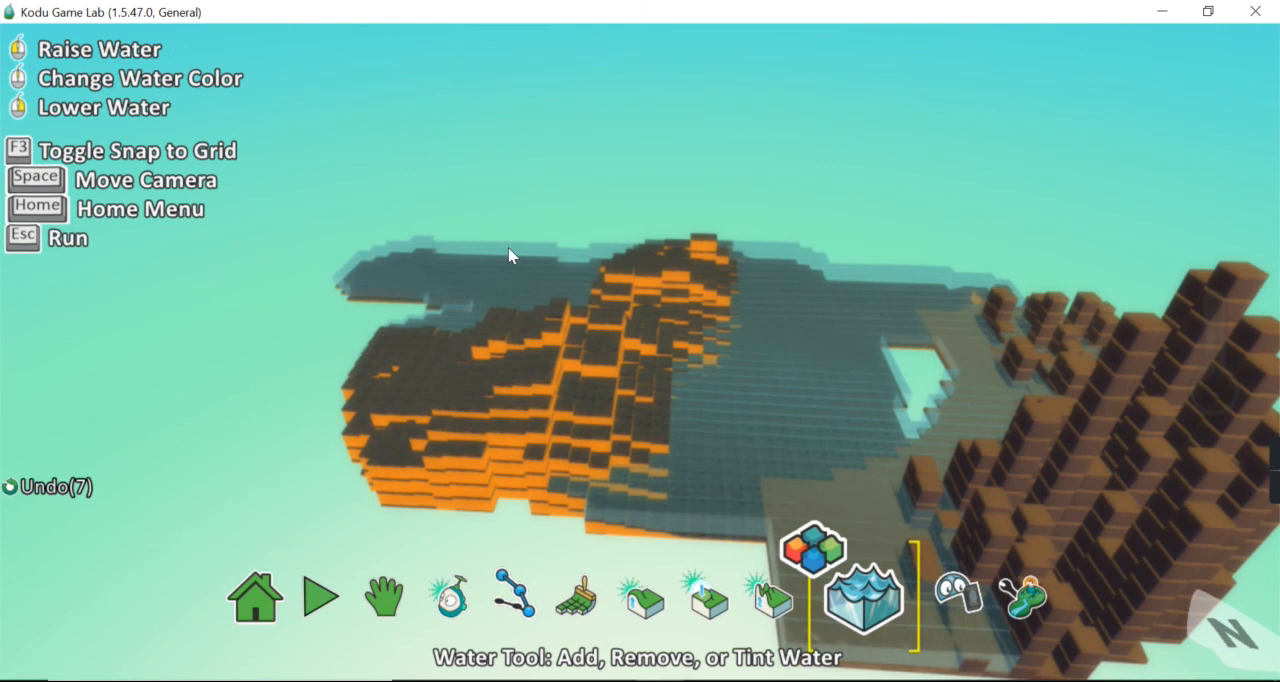
pyautogui.rightClick(520, 274)
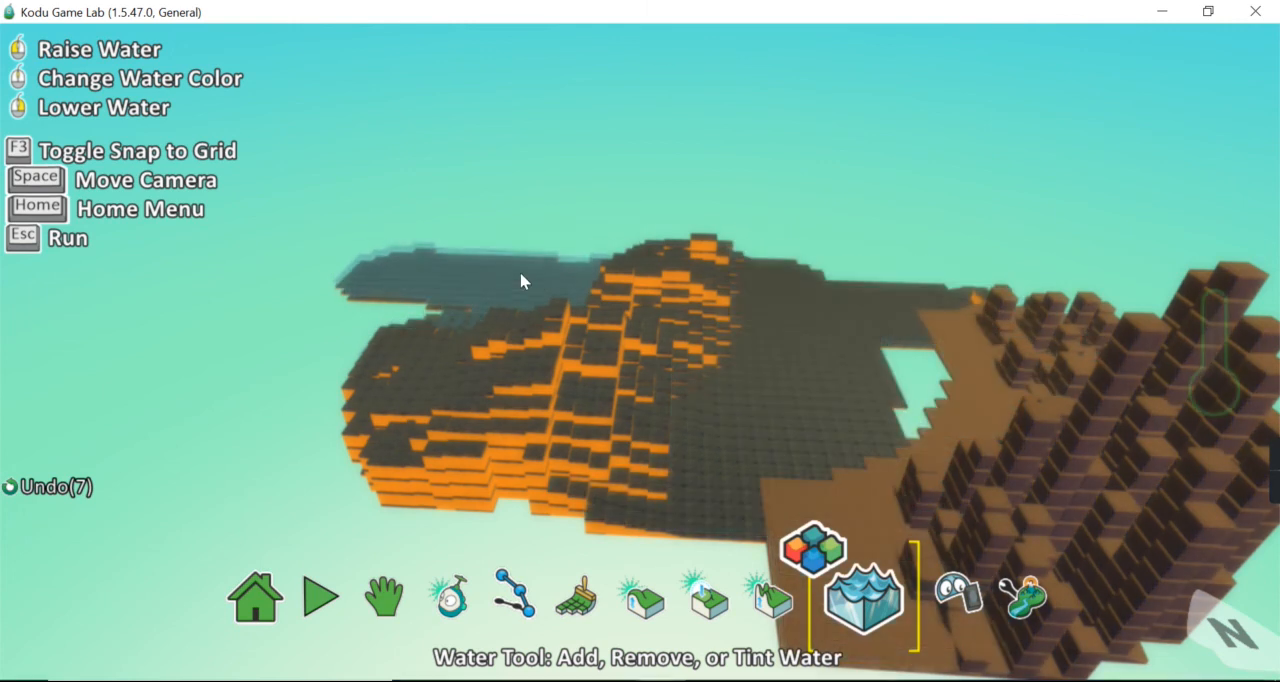
pyautogui.click(497, 261)
pyautogui.rightClick(497, 260)
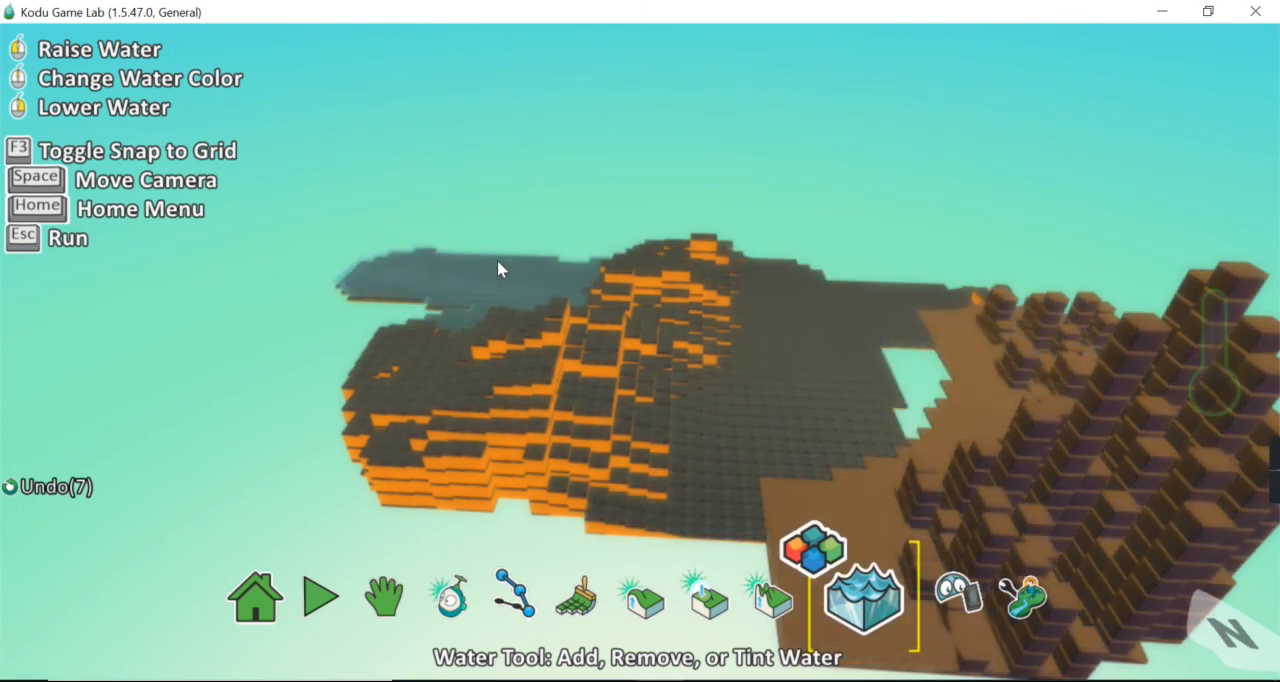
# Set the water colour to orange type 7 and flood the low ground behind the left hill, adjusting its level
pyautogui.click(822, 552)
pyautogui.click(984, 615)
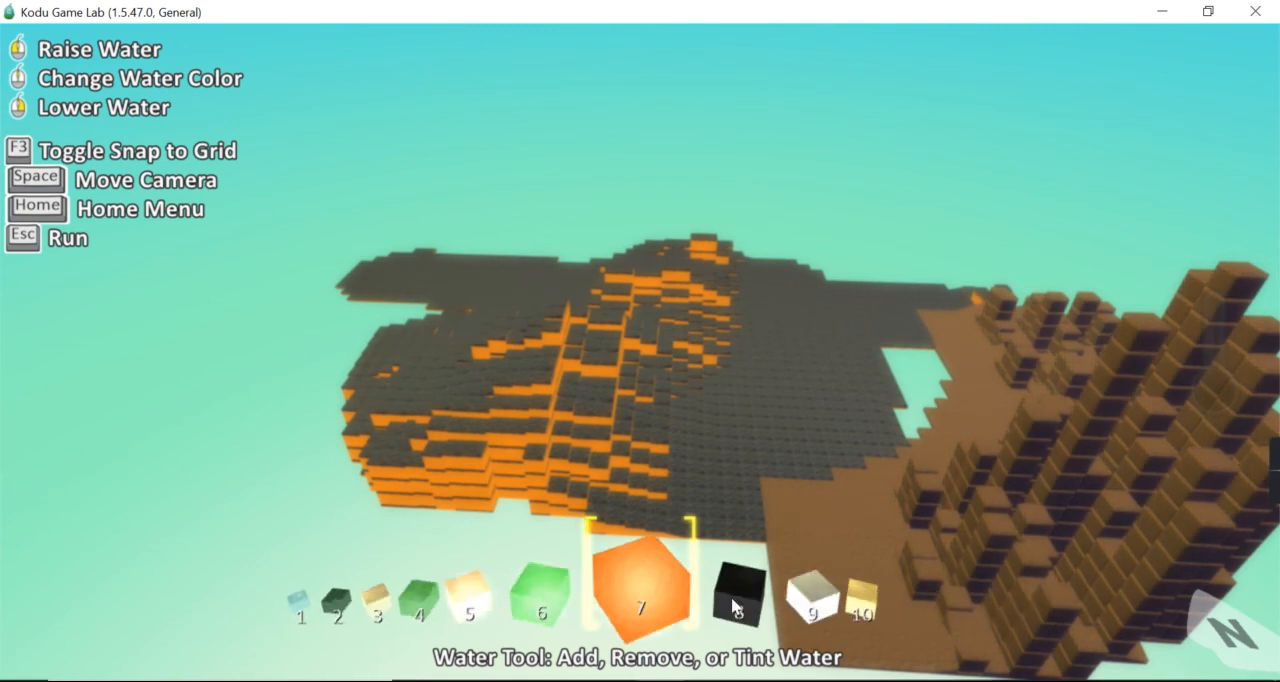
pyautogui.click(646, 603)
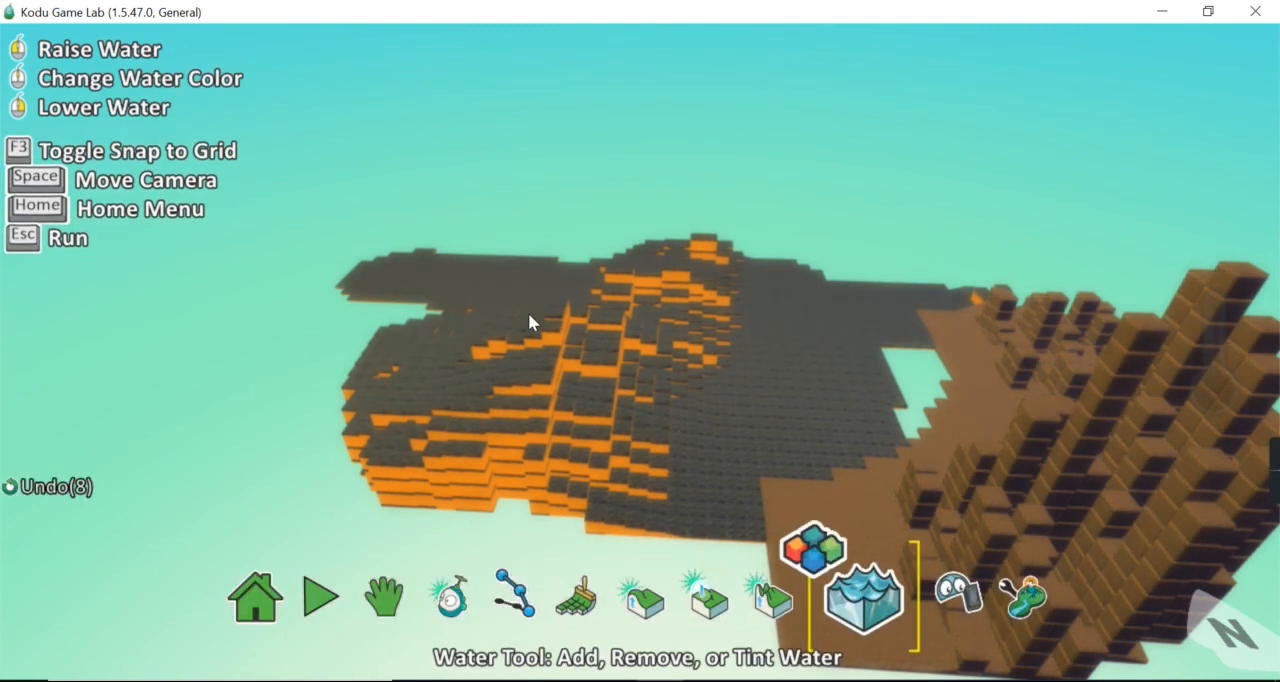
pyautogui.click(509, 278)
pyautogui.click(509, 278)
pyautogui.rightClick(509, 278)
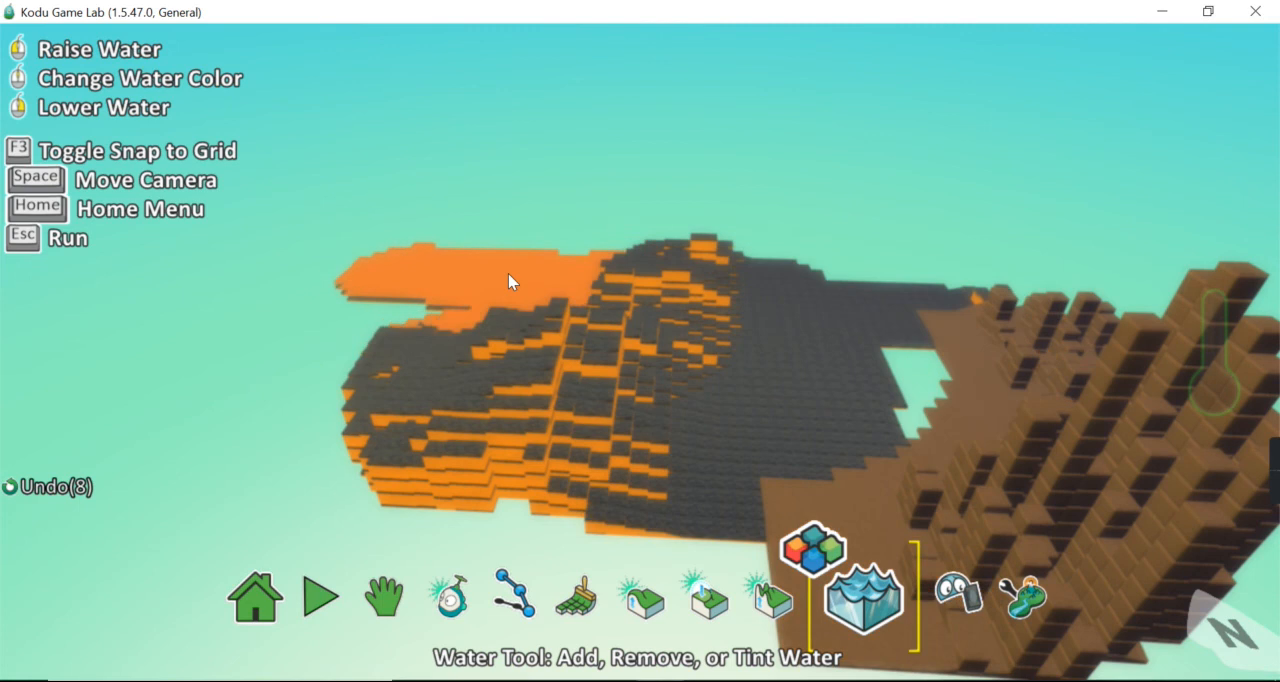
pyautogui.click(546, 280)
pyautogui.rightClick(549, 280)
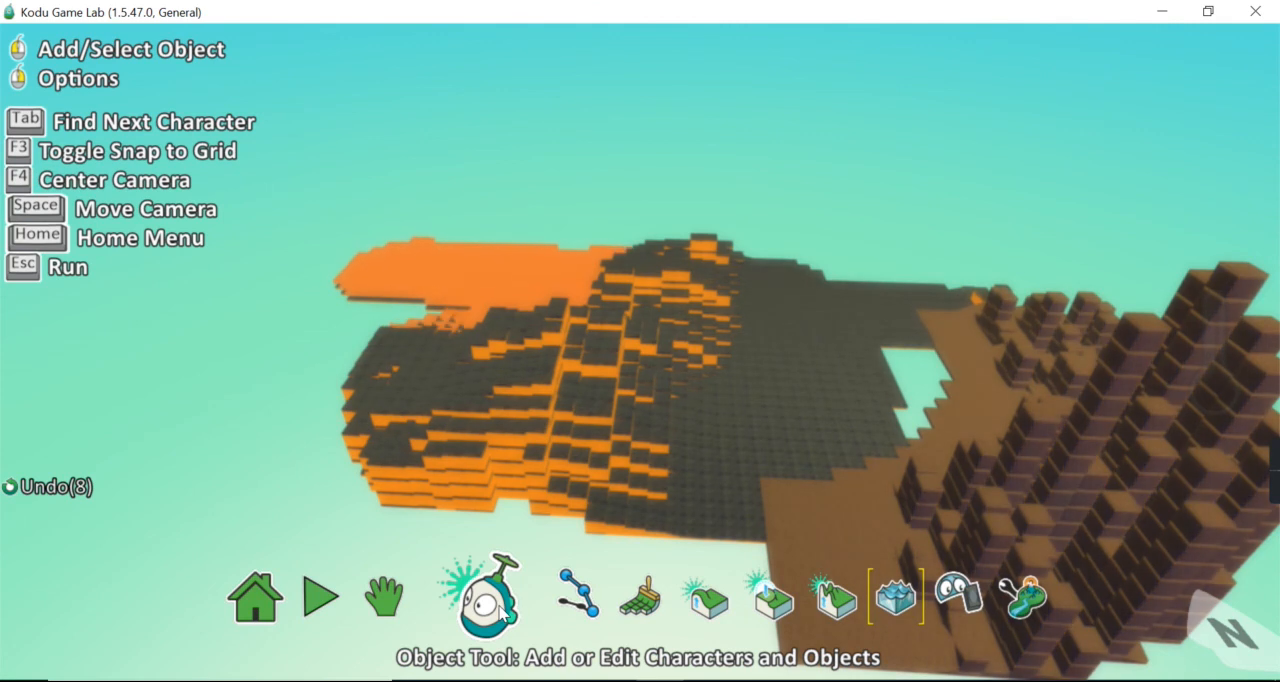
pyautogui.moveTo(1274, 485)
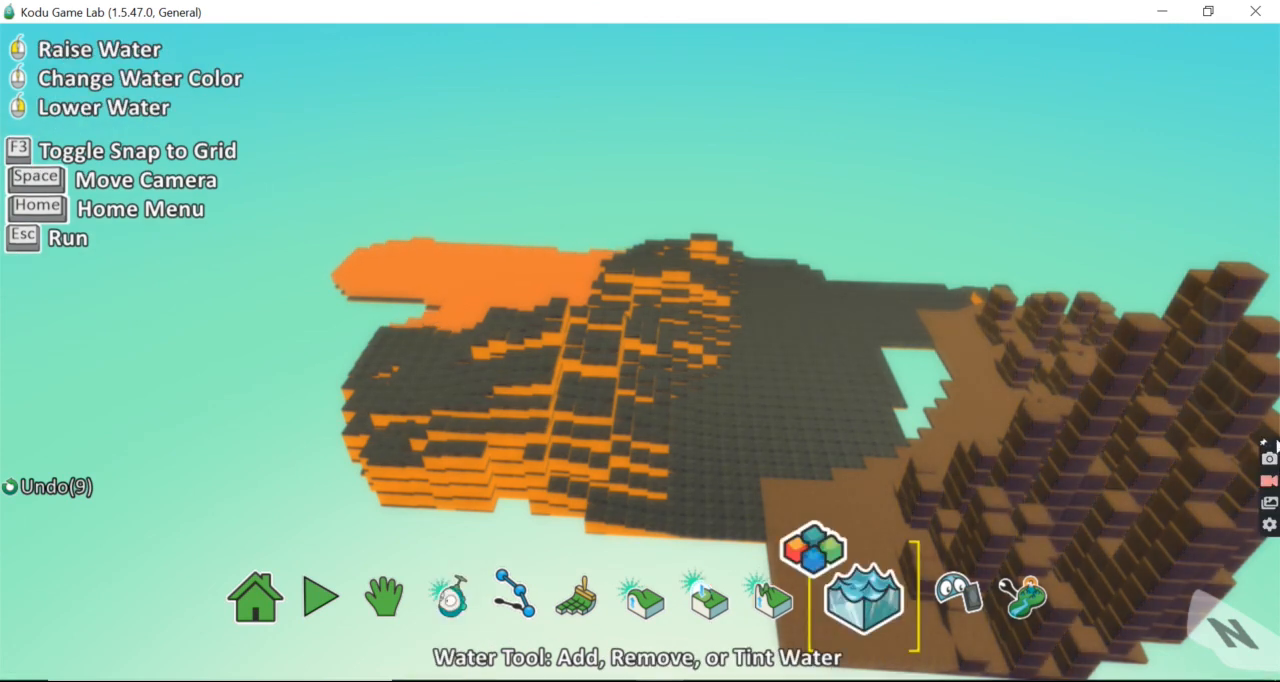